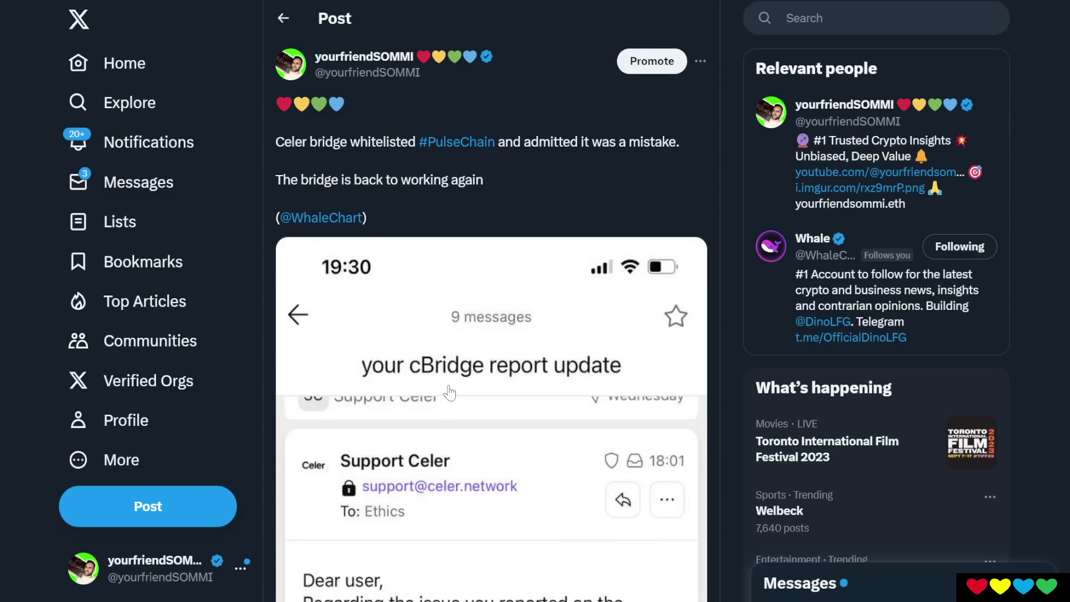
scroll(493, 332, "down", 2)
scroll(492, 332, "down", 2)
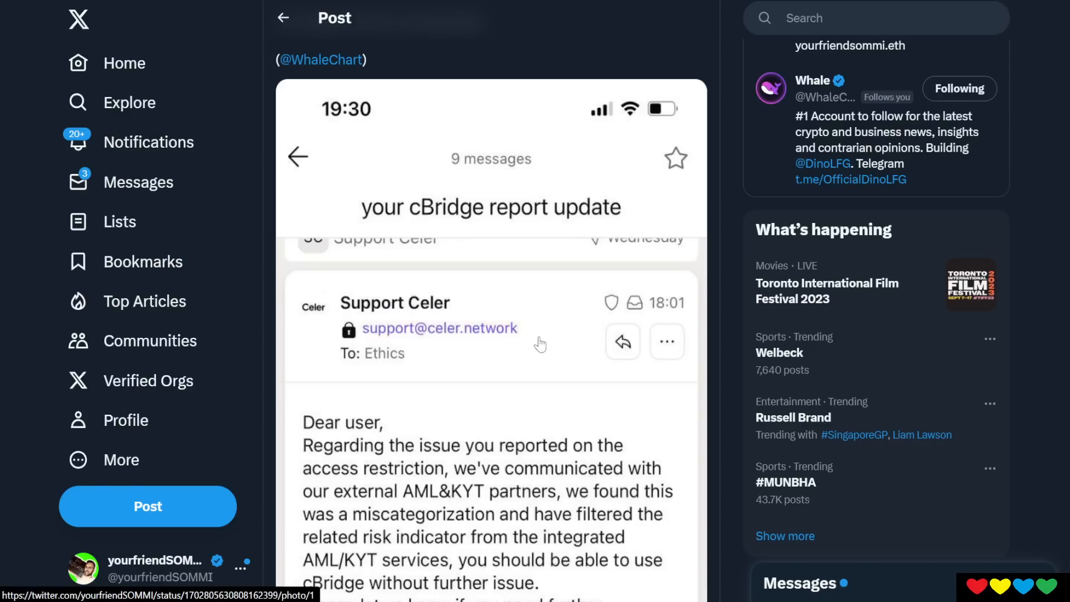
scroll(540, 343, "up", 2)
scroll(540, 343, "up", 2)
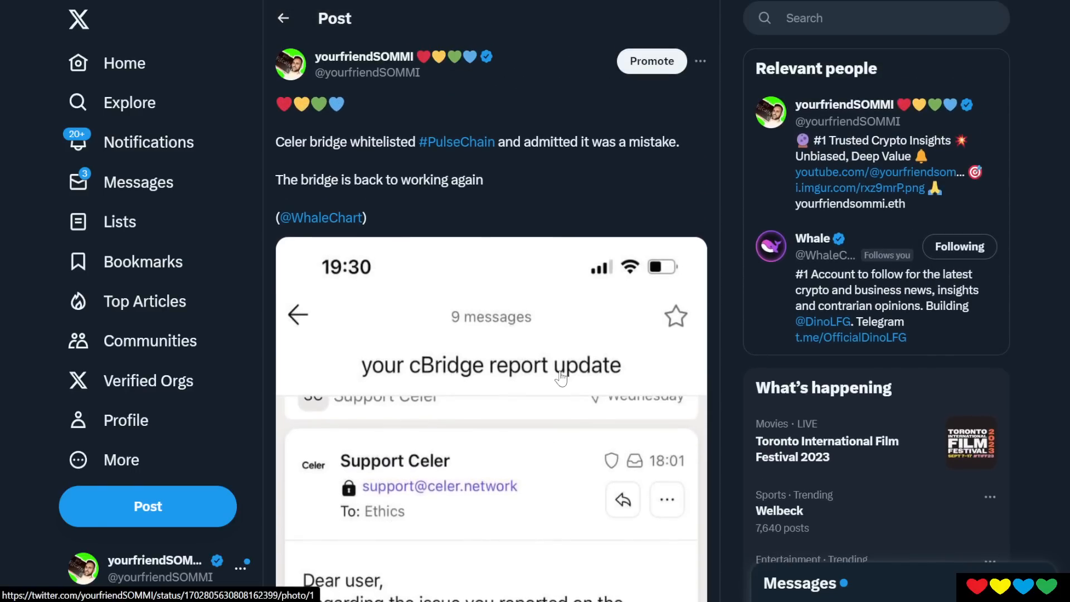
scroll(548, 352, "down", 4)
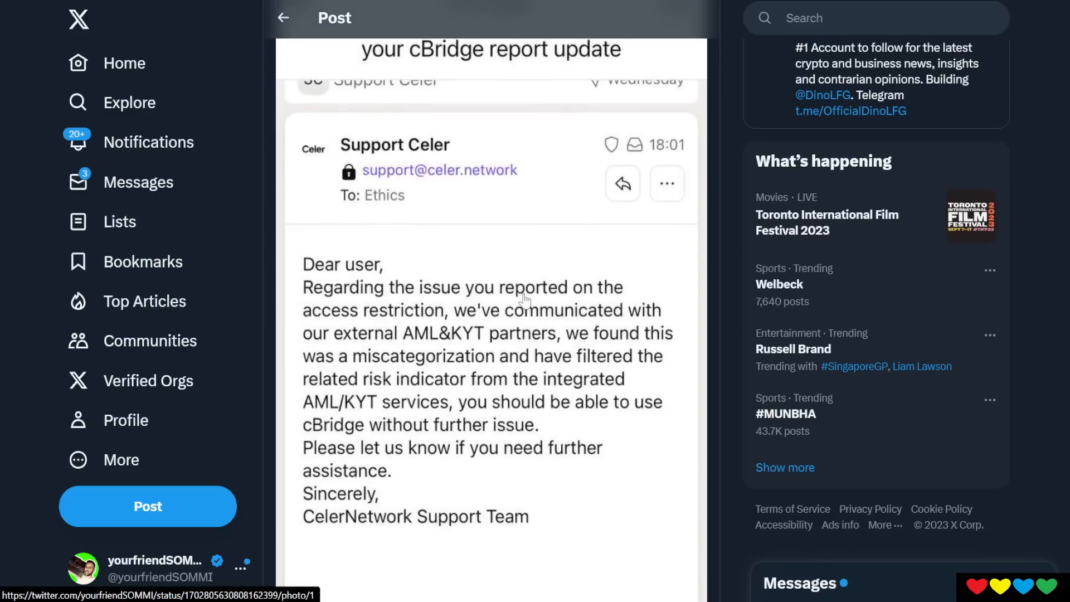
scroll(548, 352, "down", 3)
scroll(548, 351, "down", 4)
scroll(548, 351, "down", 2)
scroll(569, 352, "up", 3)
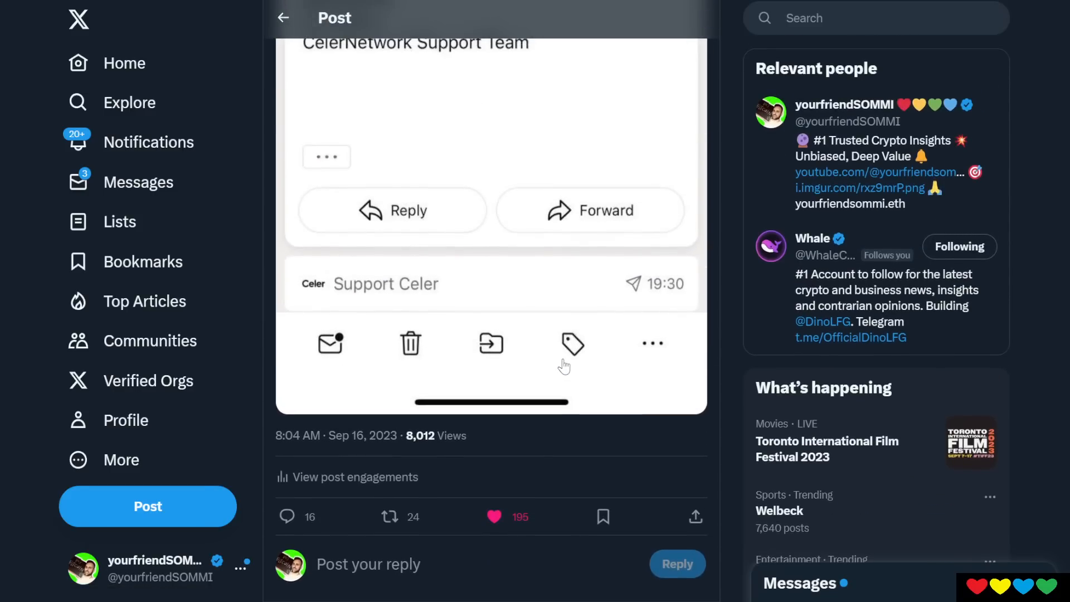
scroll(568, 351, "up", 4)
scroll(576, 347, "up", 2)
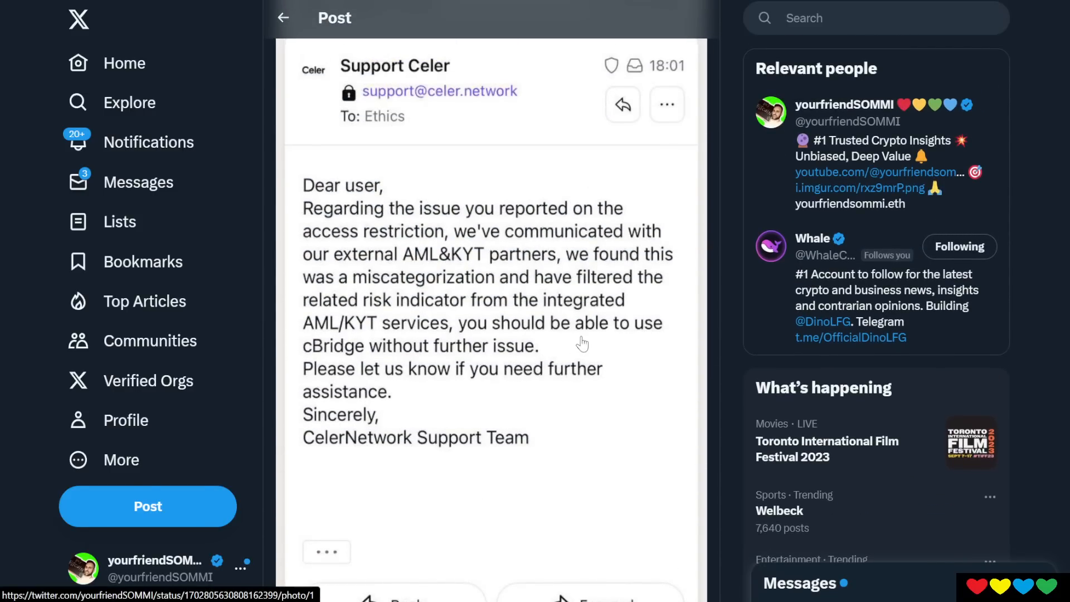
scroll(510, 280, "up", 1)
scroll(509, 279, "up", 1)
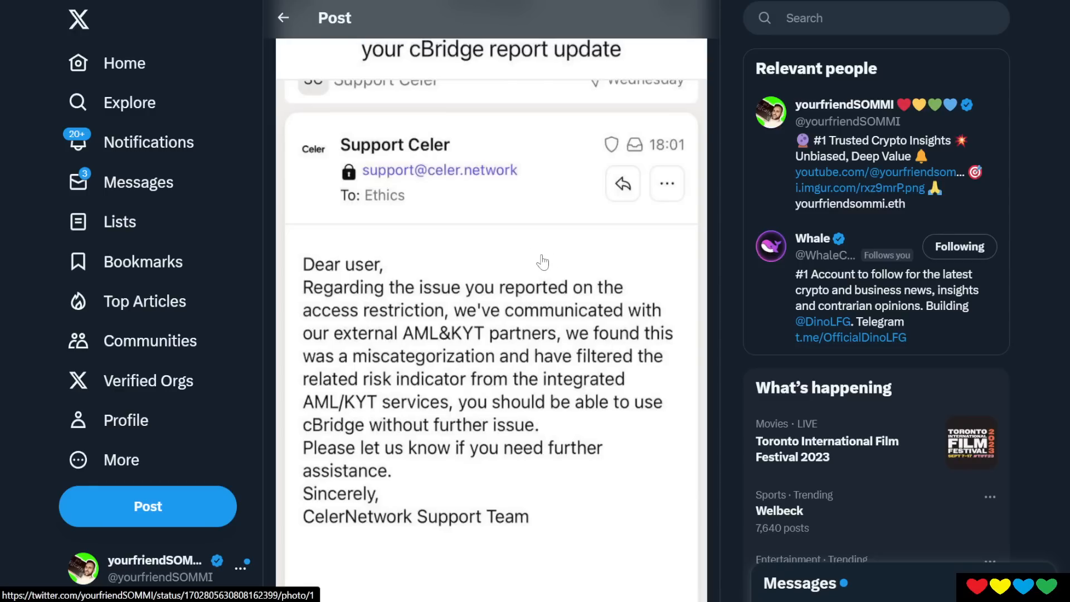
scroll(539, 284, "up", 3)
scroll(544, 334, "up", 2)
scroll(546, 342, "up", 2)
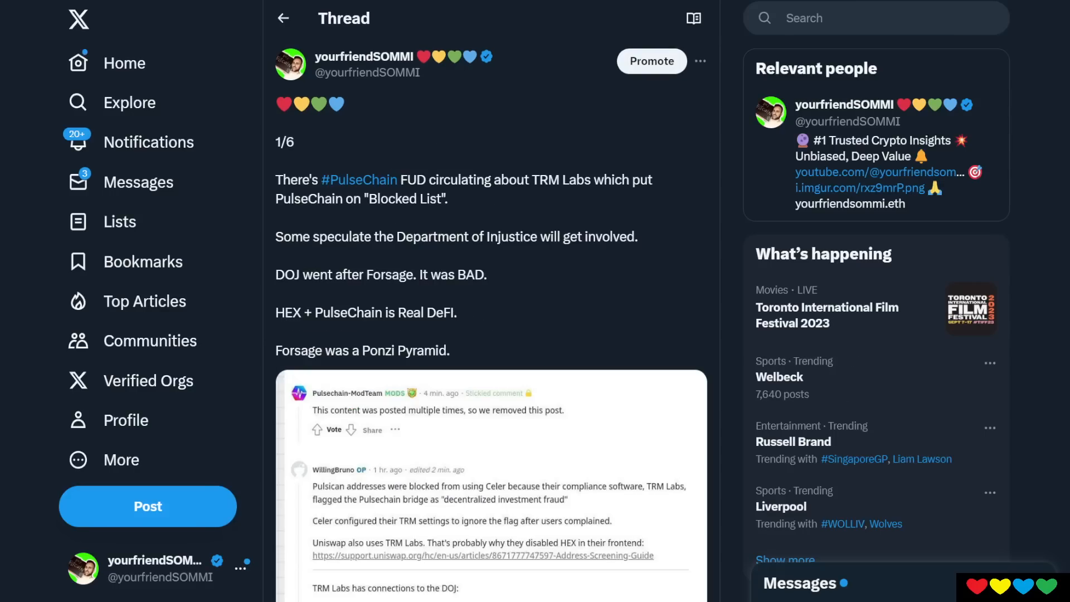
scroll(451, 230, "down", 2)
scroll(422, 257, "down", 2)
scroll(426, 276, "down", 1)
scroll(500, 353, "down", 2)
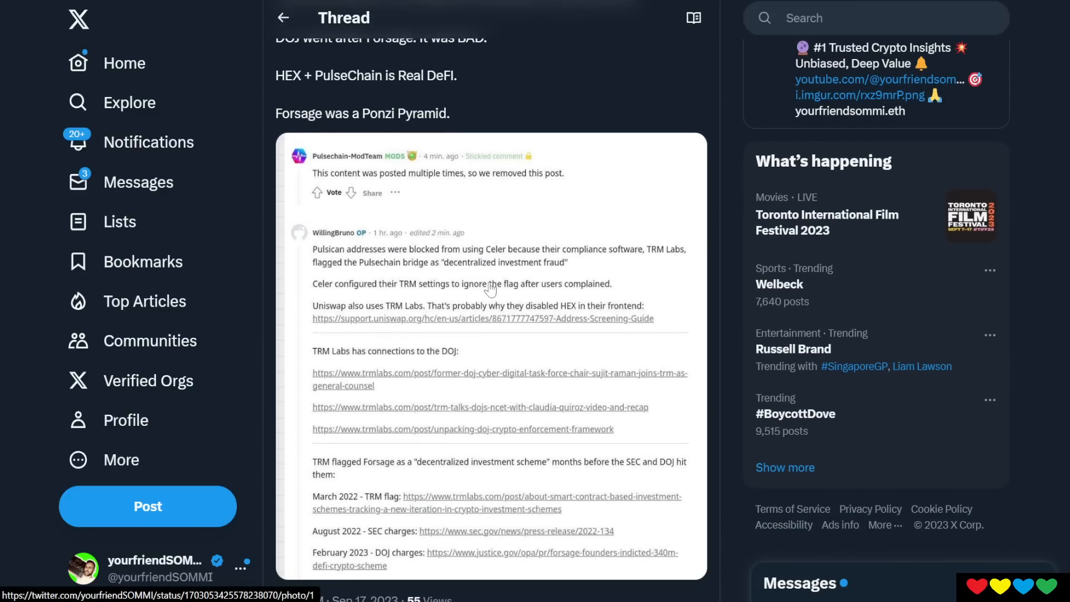
Step: Enlarge the Reddit comment screenshot and bring up the Paint annotation overlay
left_click(500, 353)
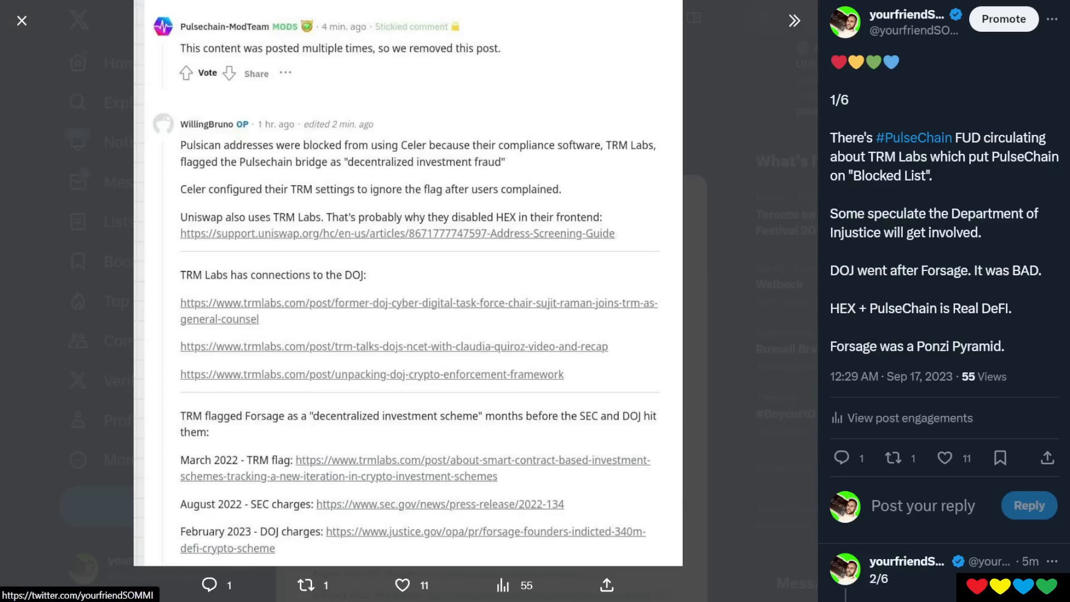
key("ctrl+shift+p")
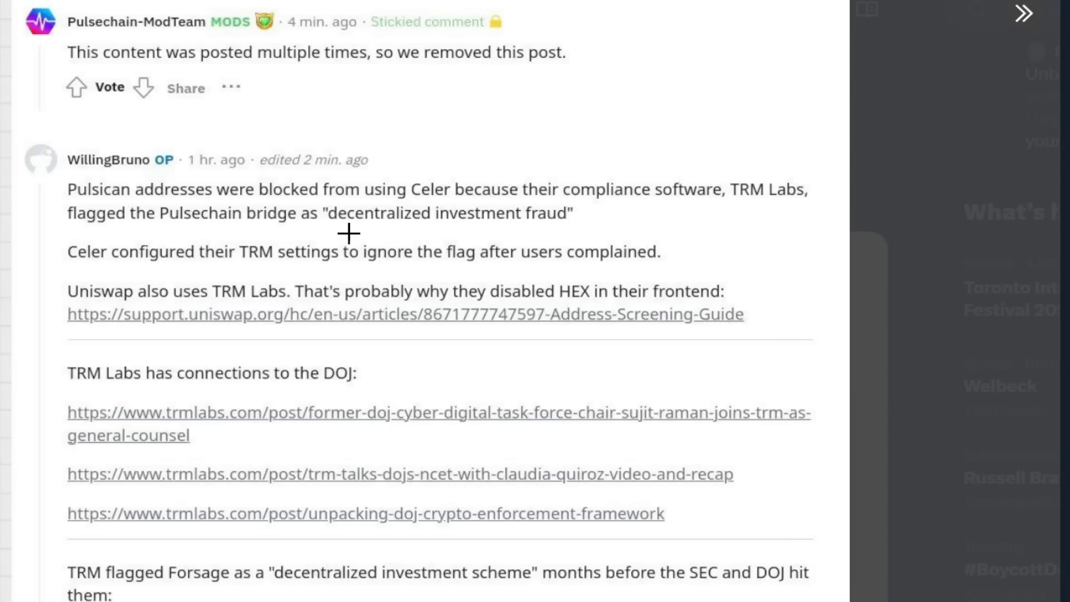
Step: Briefly mark 'decentralized investment fraud', the Celer sentence and the Uniswap paragraph, clearing each
left_click_drag(326, 225, 569, 227)
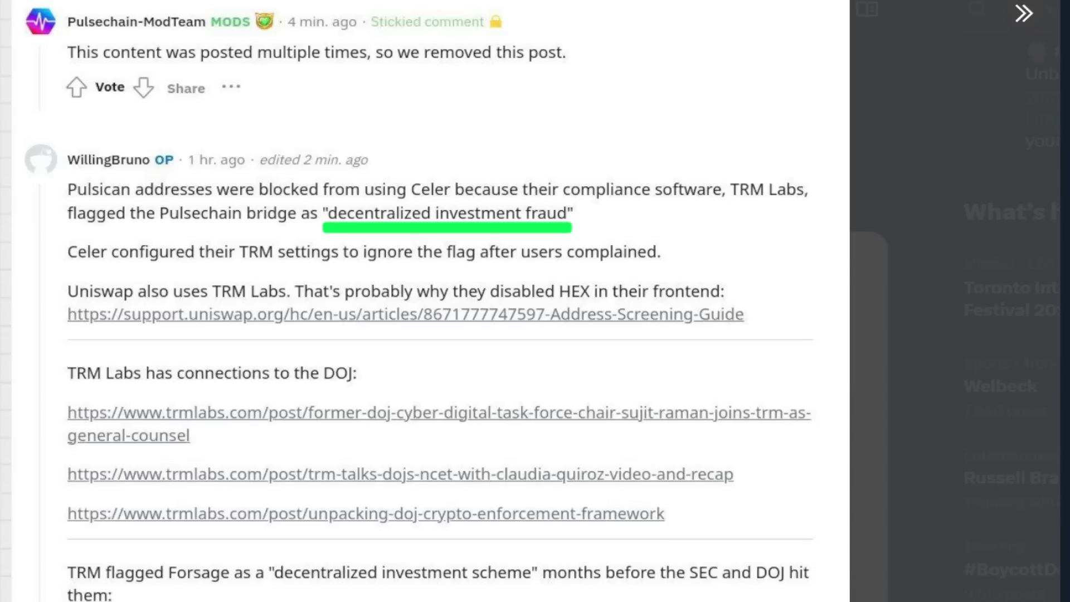
key("ctrl+z")
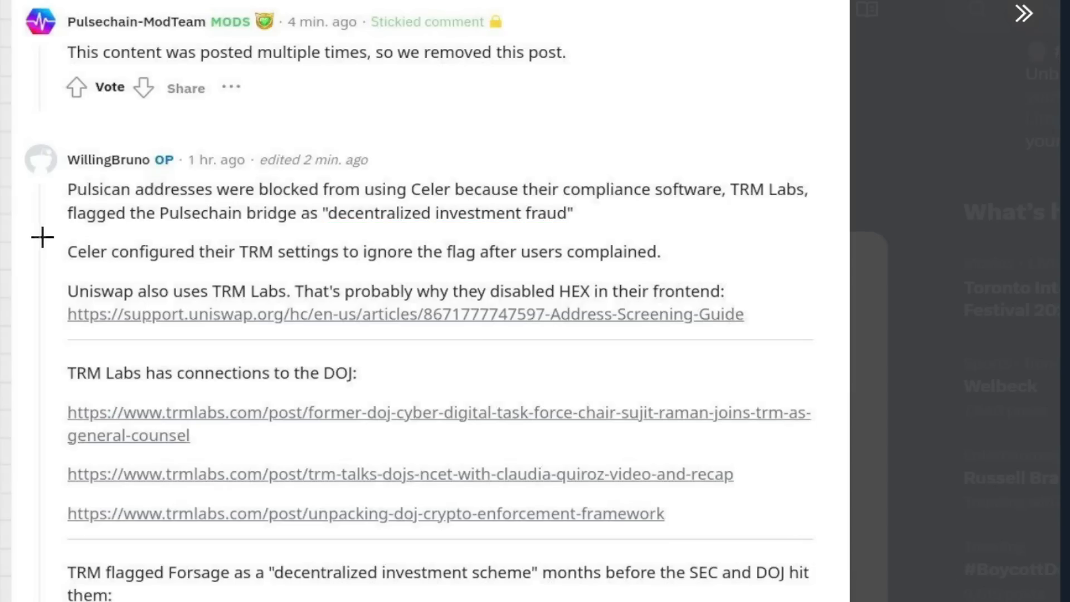
left_click_drag(59, 233, 735, 272)
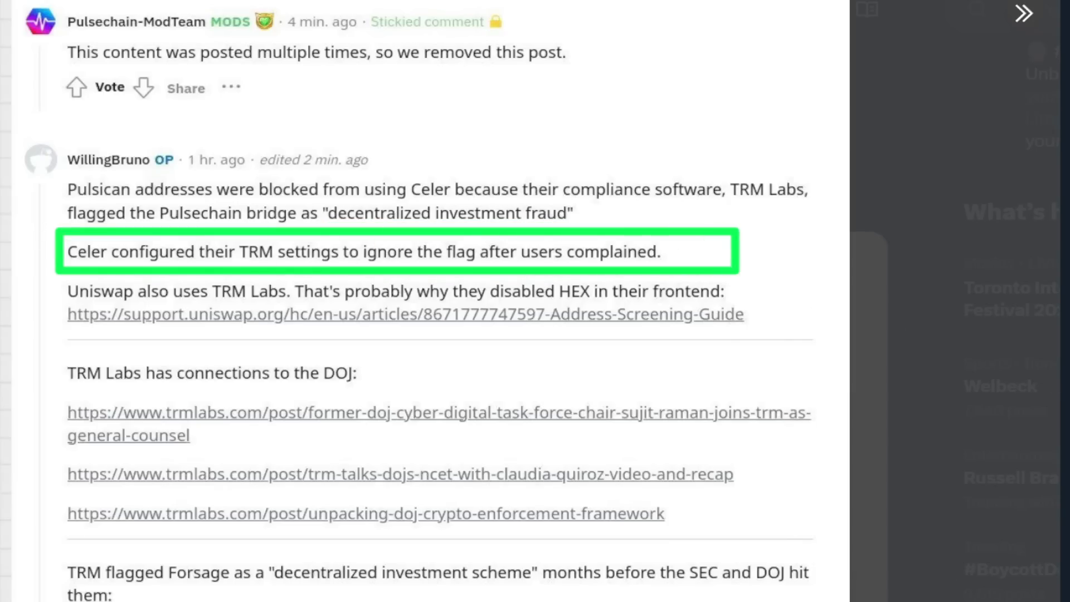
key("ctrl+z")
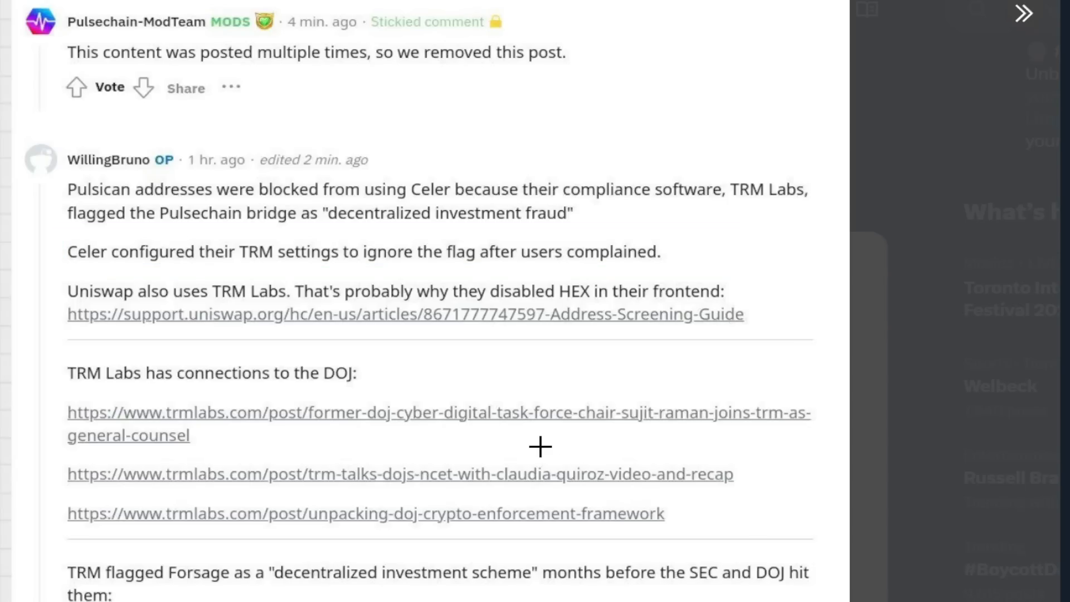
left_click_drag(44, 272, 803, 331)
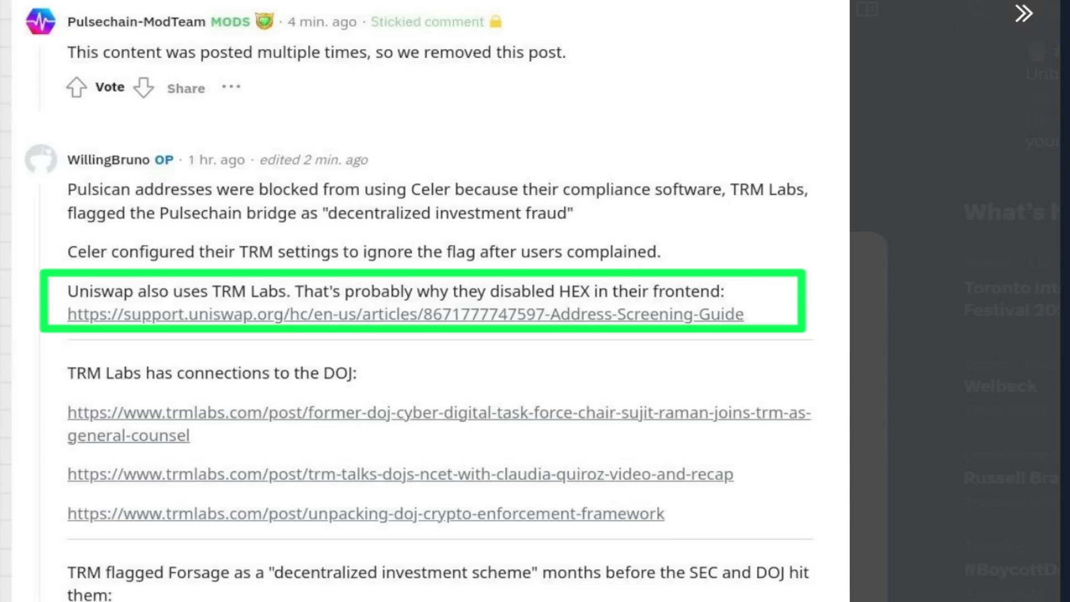
key("ctrl+z")
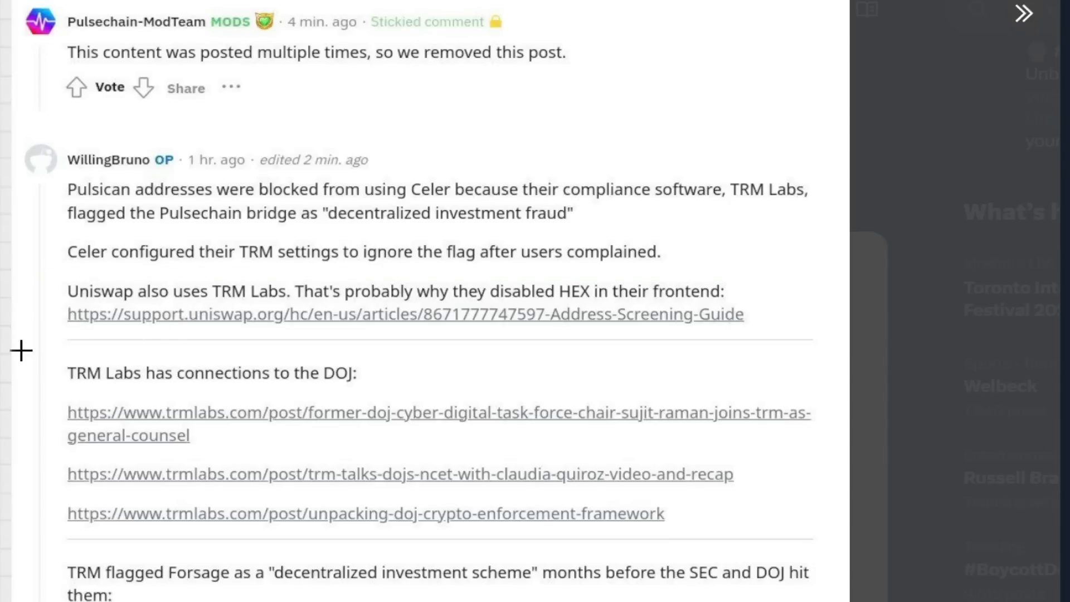
Step: Box the TRM Labs–DOJ section, clear it, then box the 'TRM flagged Forsage' paragraph in green
mouse_move(18, 347)
left_mouse_down()
mouse_move(756, 600)
mouse_move(861, 600)
left_mouse_up()
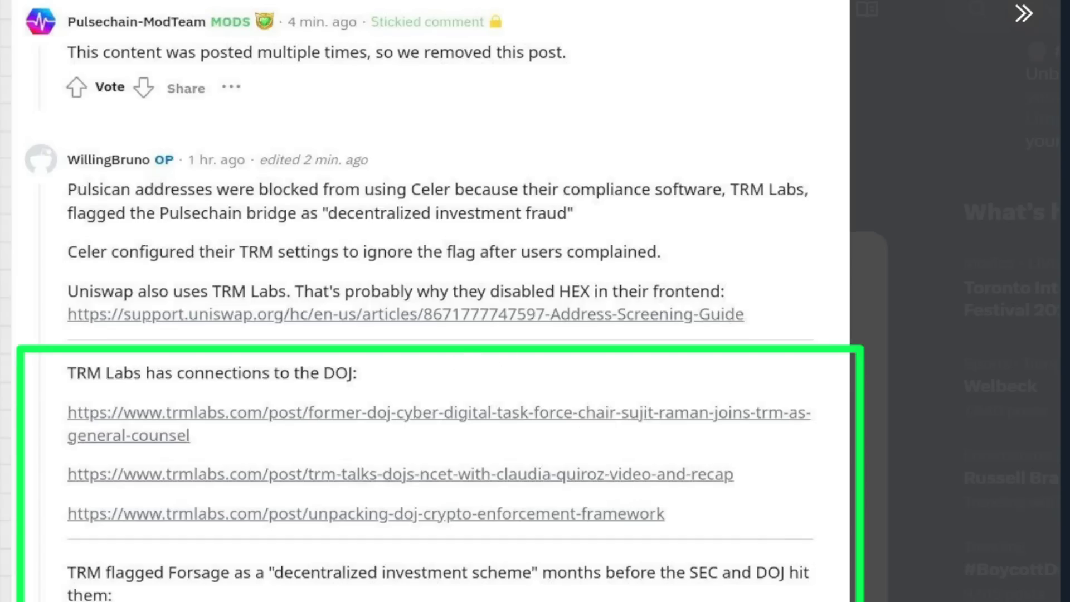
key("ctrl+z")
left_click_drag(47, 529, 902, 600)
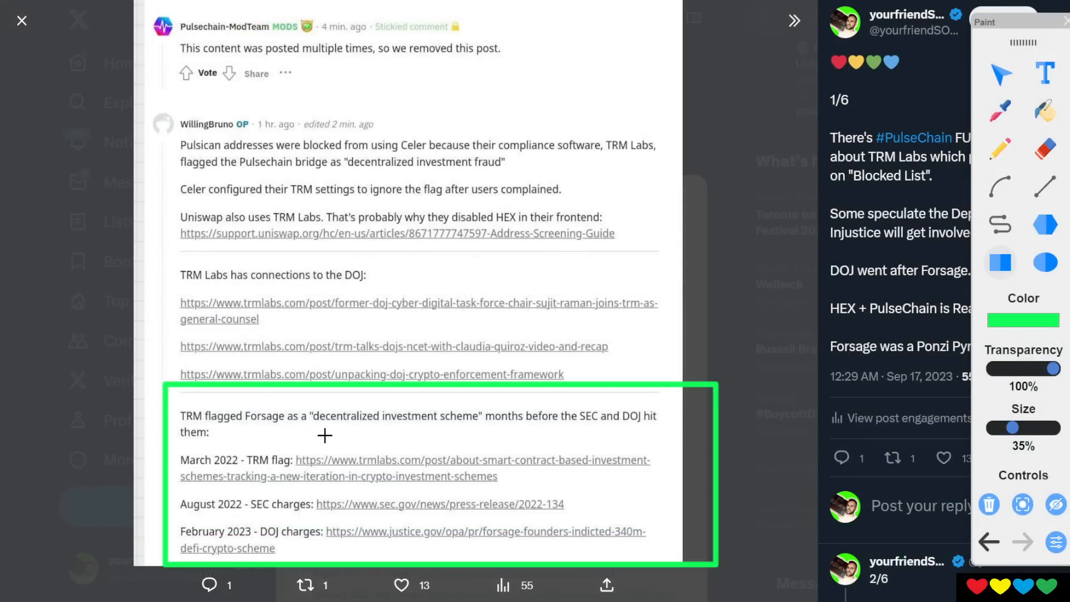
Step: Underline 'decentralized investment scheme', erase all drawings and close the full-size screenshot
left_click_drag(314, 427, 480, 429)
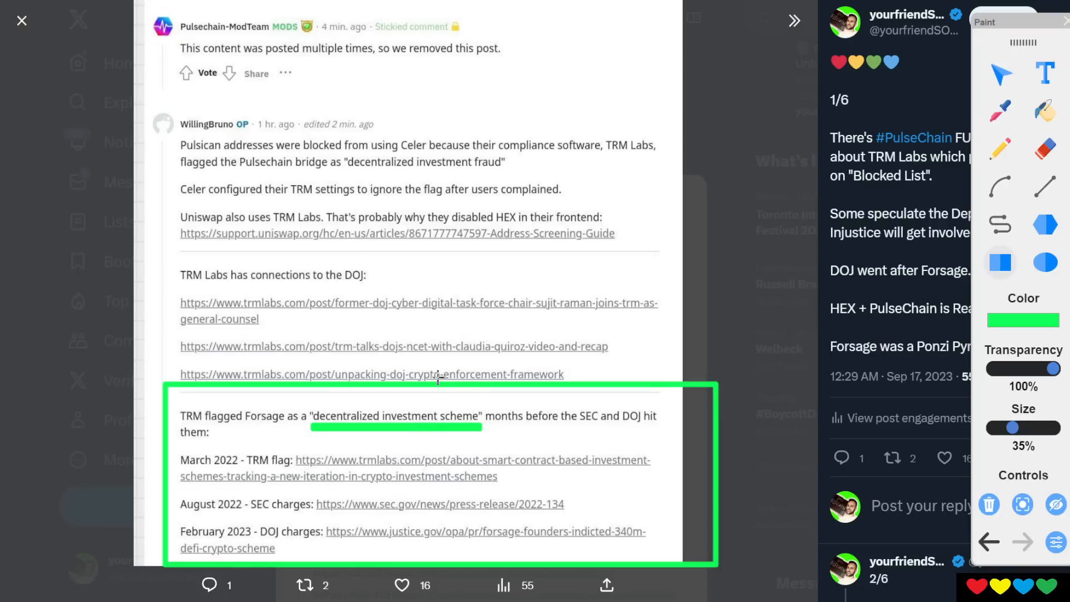
left_click(989, 504)
left_click(1001, 75)
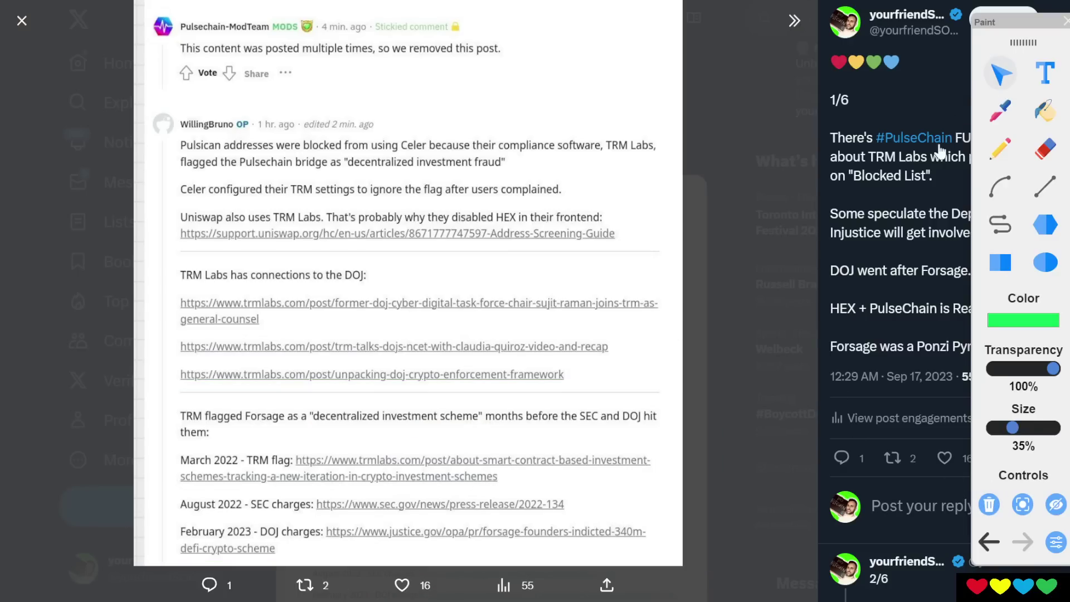
left_click(780, 232)
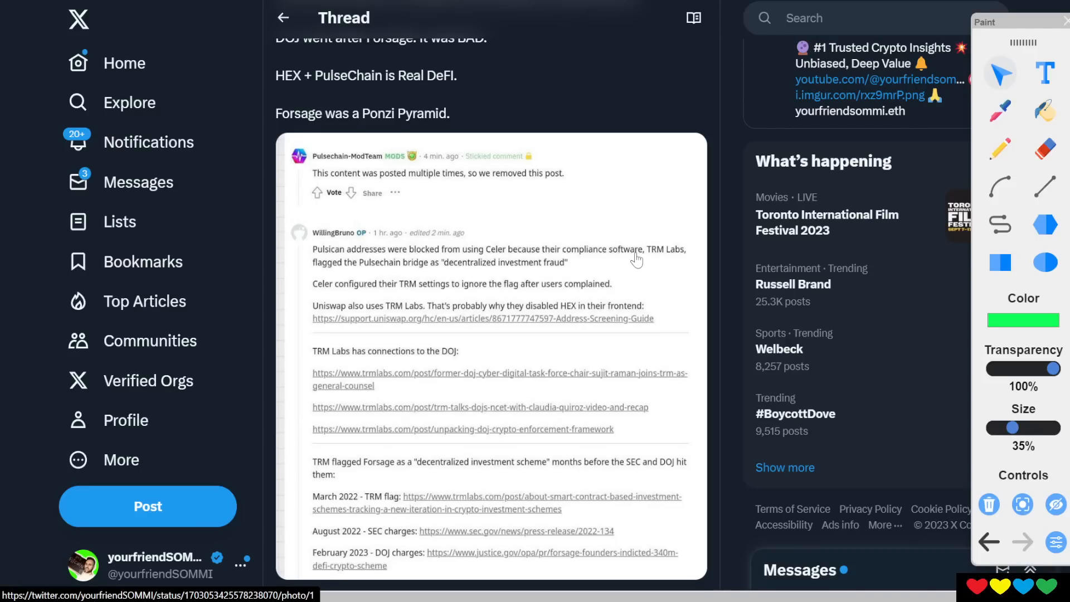
scroll(636, 259, "up", 5)
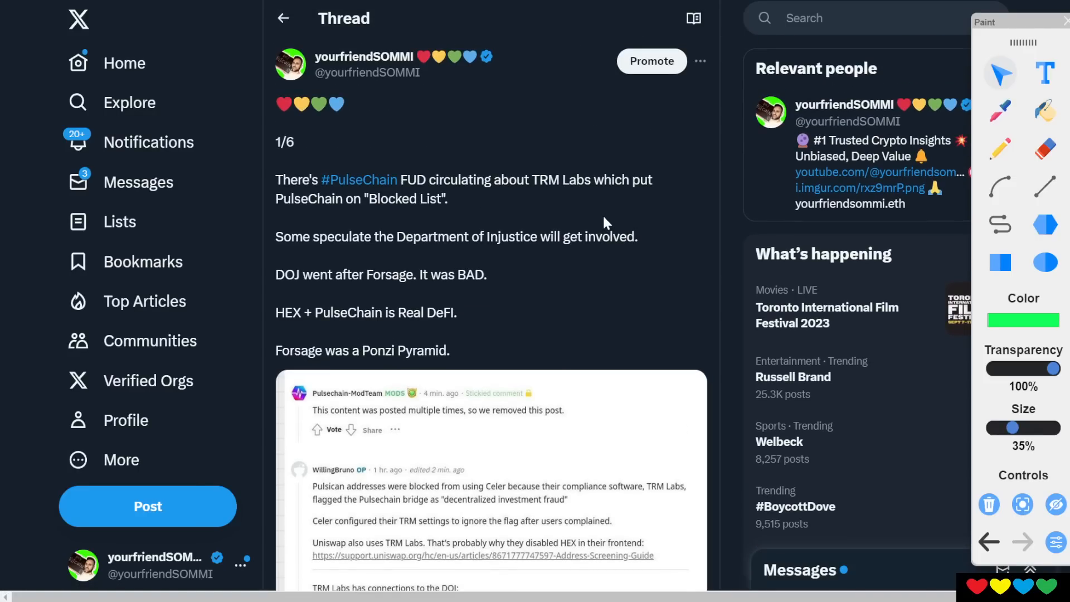
scroll(603, 215, "down", 1)
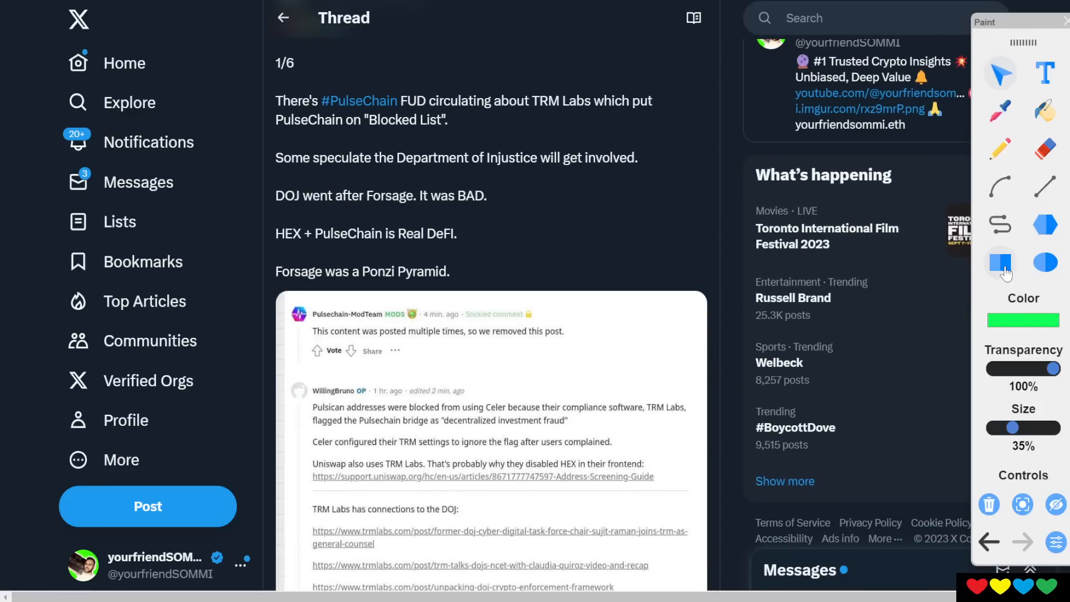
left_click(1000, 263)
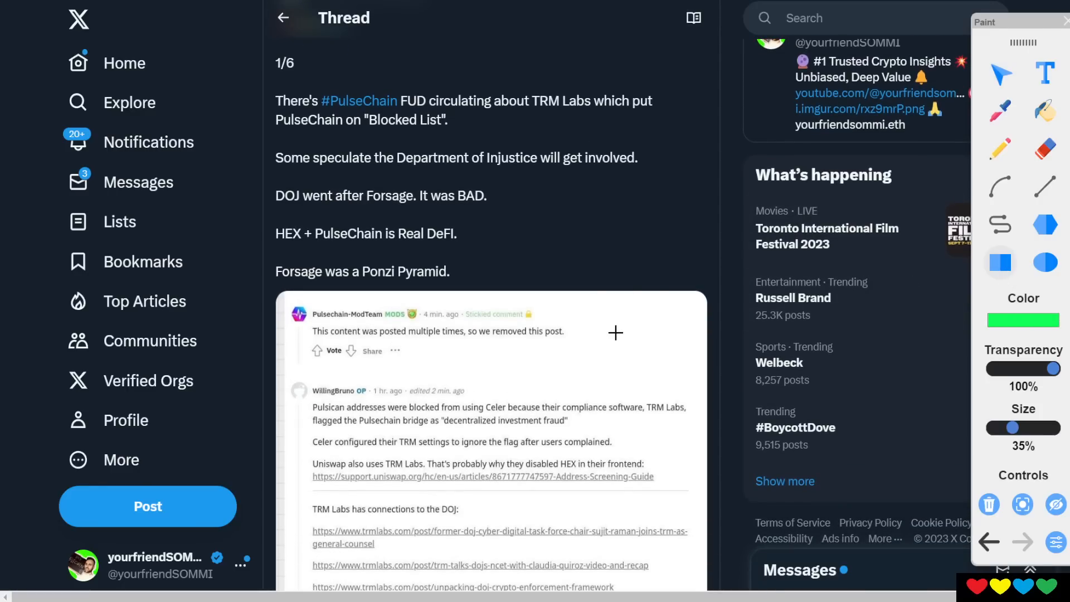
Step: Reload the suspended yourfriendsommi YouTube channel, then return to the PulseChain thread tab
key("ctrl+Tab")
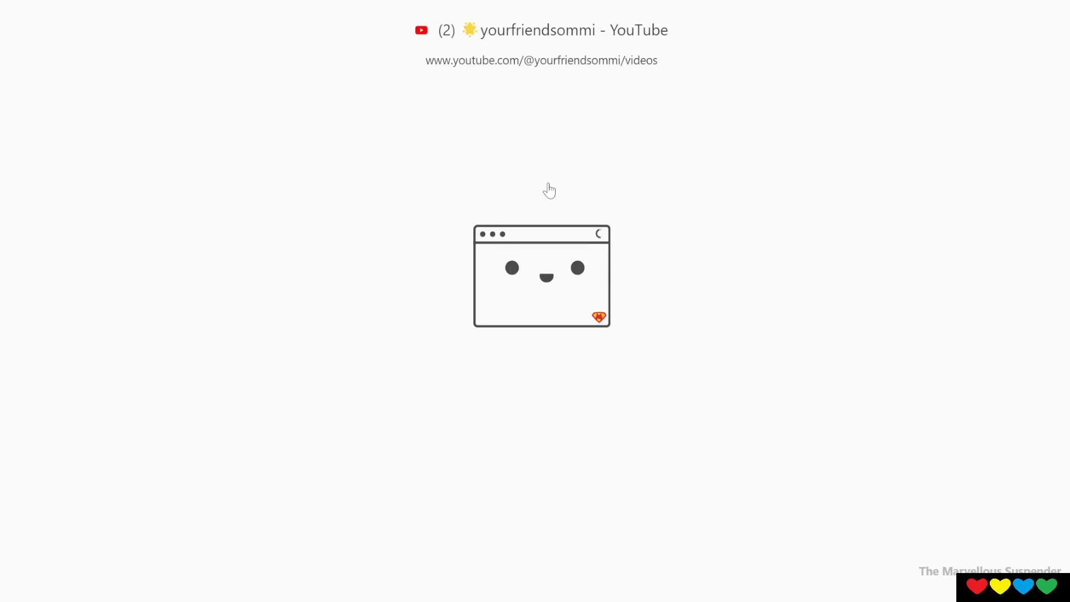
left_click(549, 190)
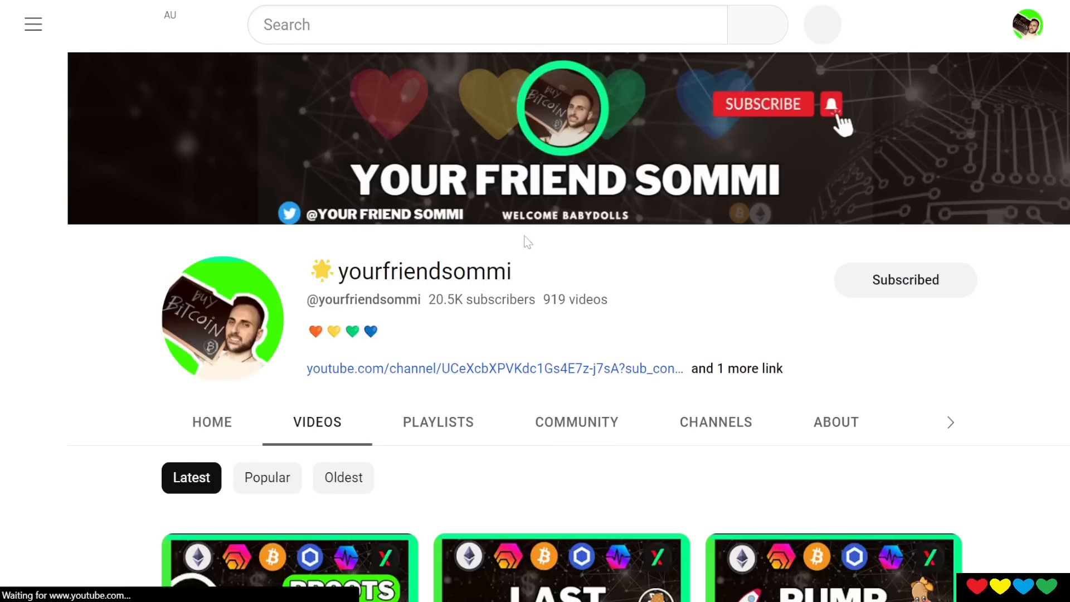
scroll(521, 246, "down", 3)
scroll(521, 246, "down", 3)
key("ctrl+Tab")
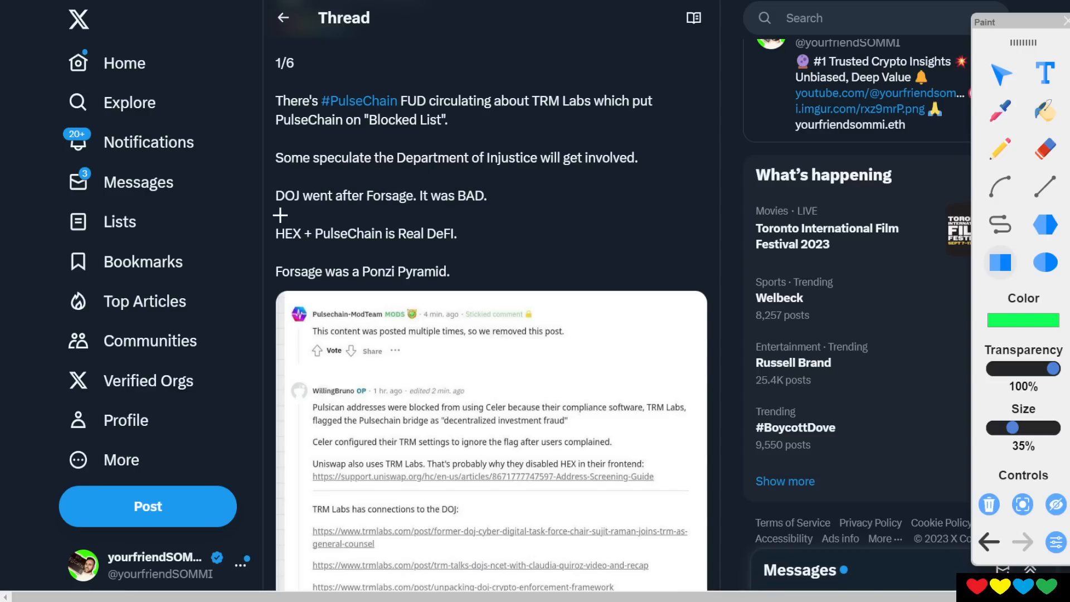
scroll(280, 216, "down", 2)
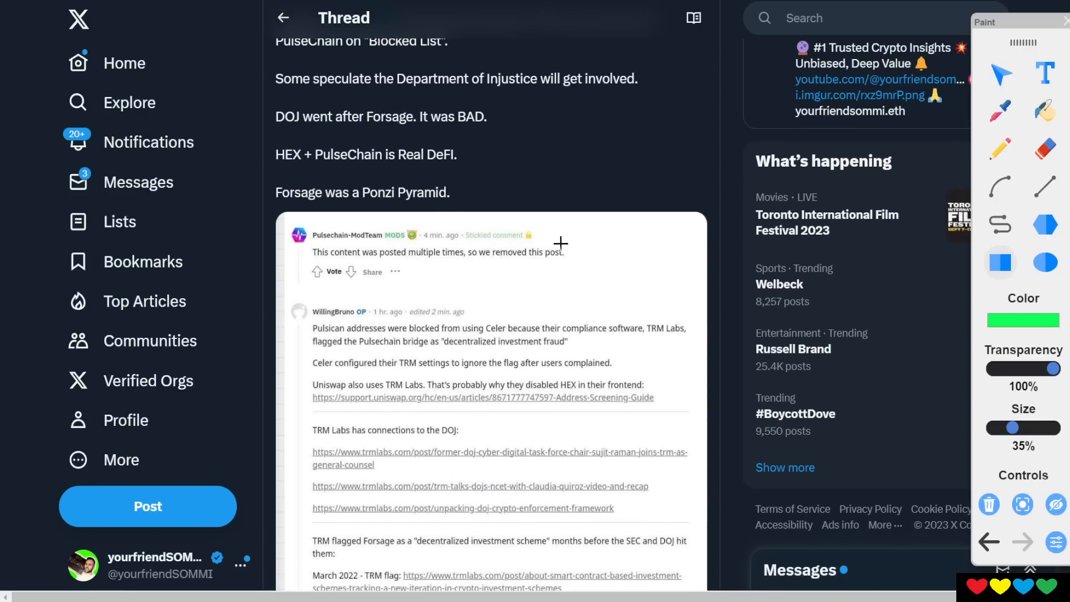
scroll(537, 222, "down", 4)
scroll(537, 222, "down", 5)
scroll(519, 242, "down", 2)
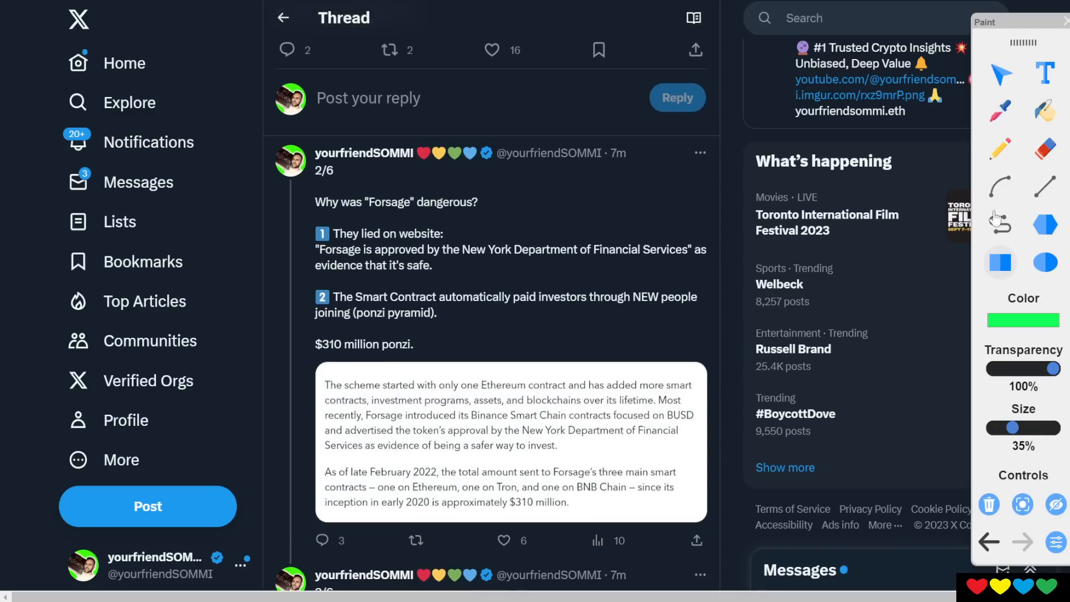
scroll(432, 205, "down", 1)
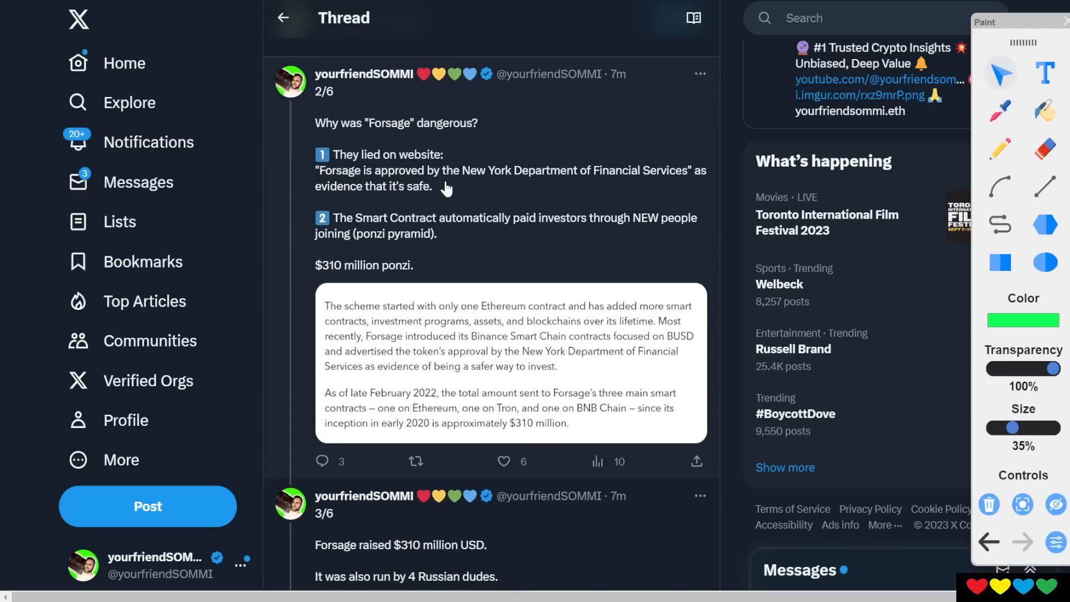
Step: Open tweet 2/6, outline and clear the New York quote, then box point 2 about investor payouts
left_click(437, 187)
left_click(1000, 263)
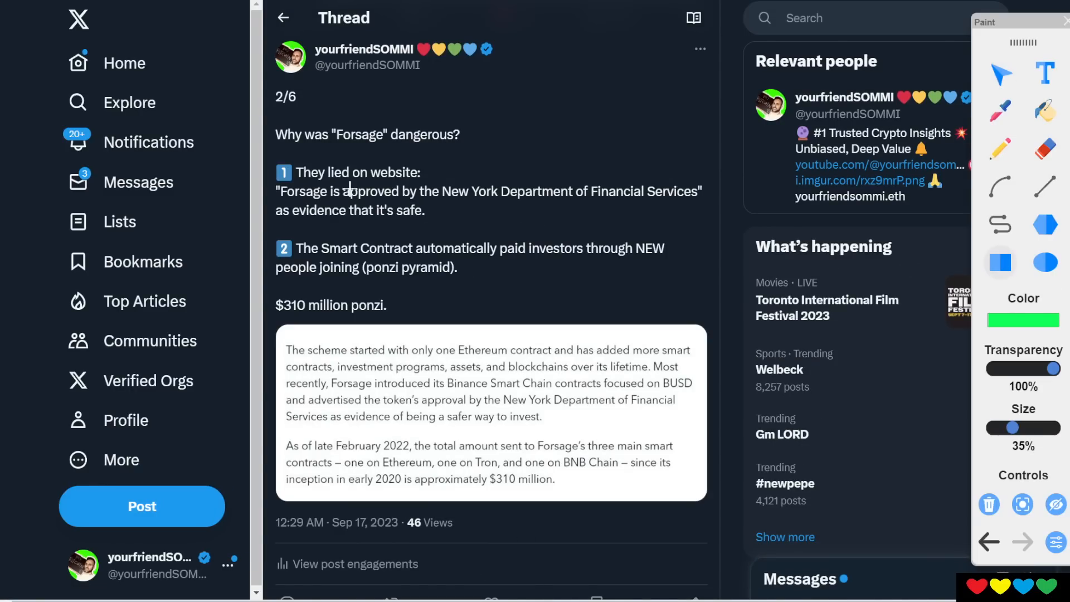
left_click_drag(261, 177, 715, 225)
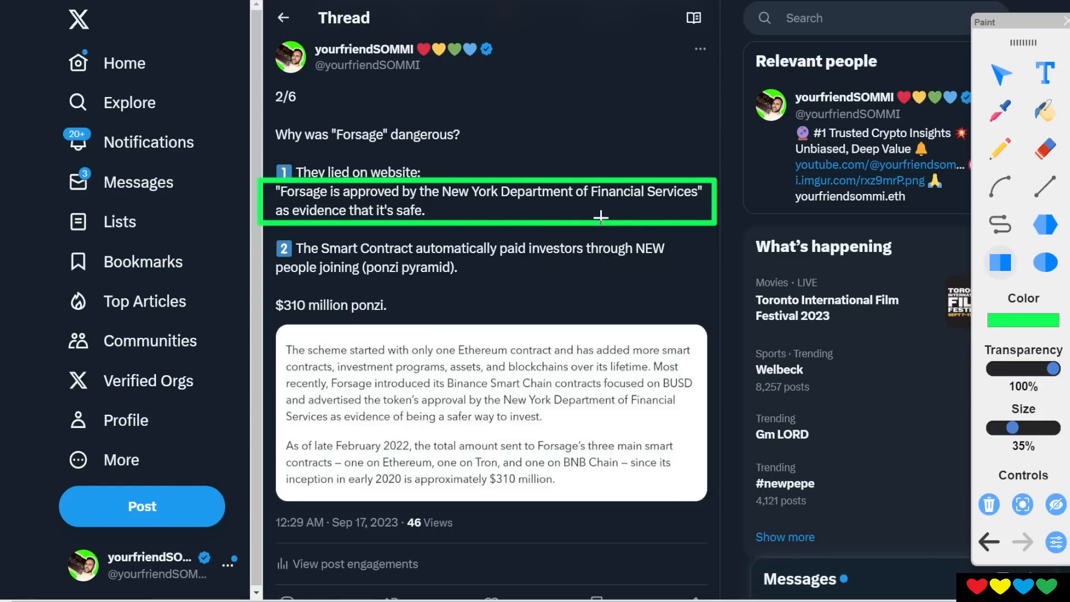
left_click(989, 504)
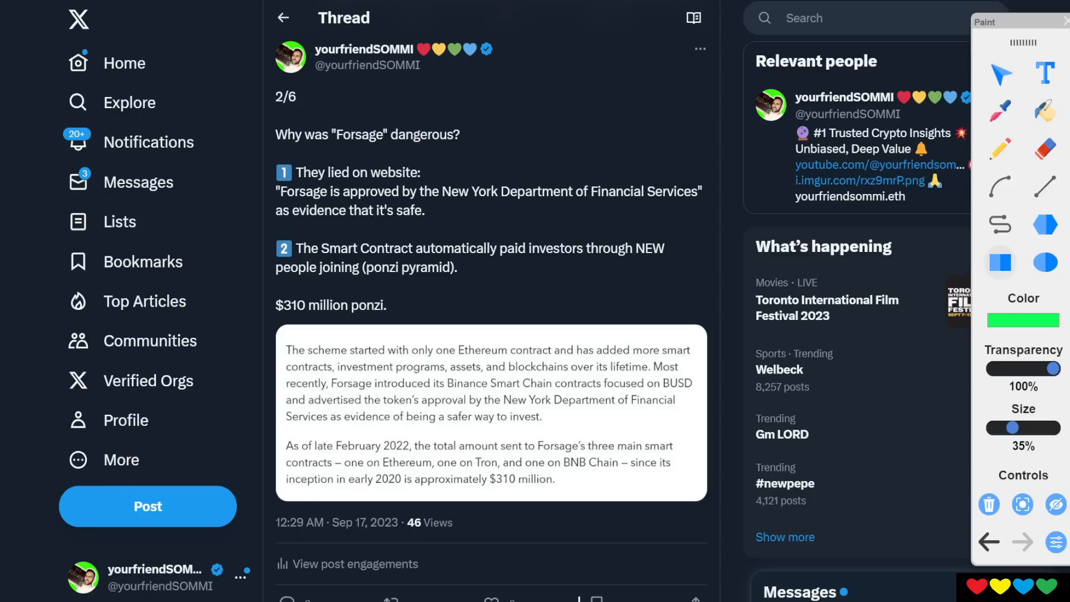
left_click_drag(259, 225, 705, 288)
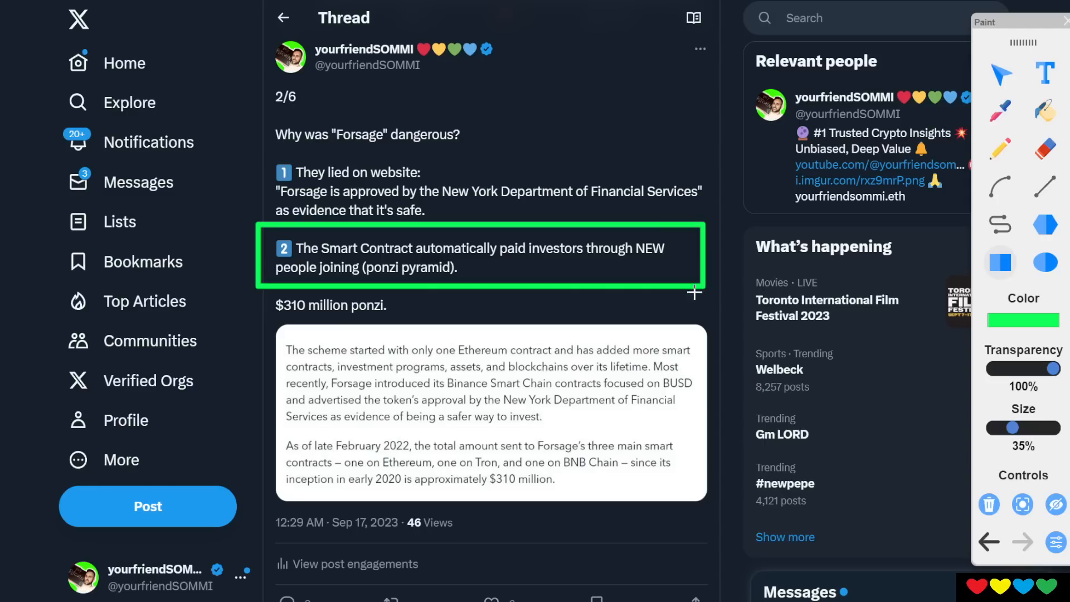
scroll(505, 350, "down", 1)
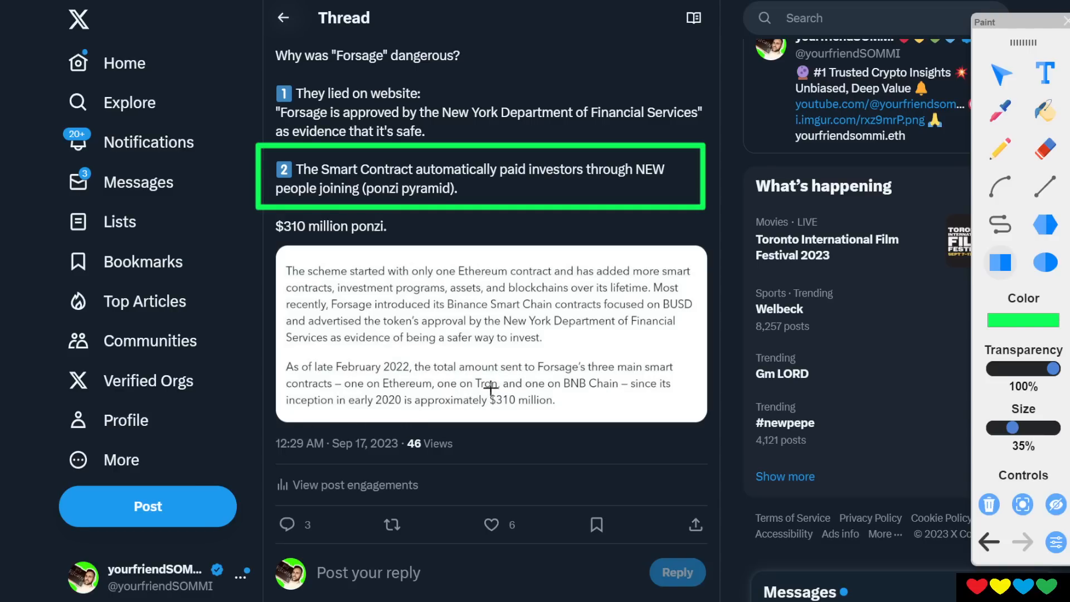
scroll(490, 275, "down", 2)
scroll(490, 276, "down", 8)
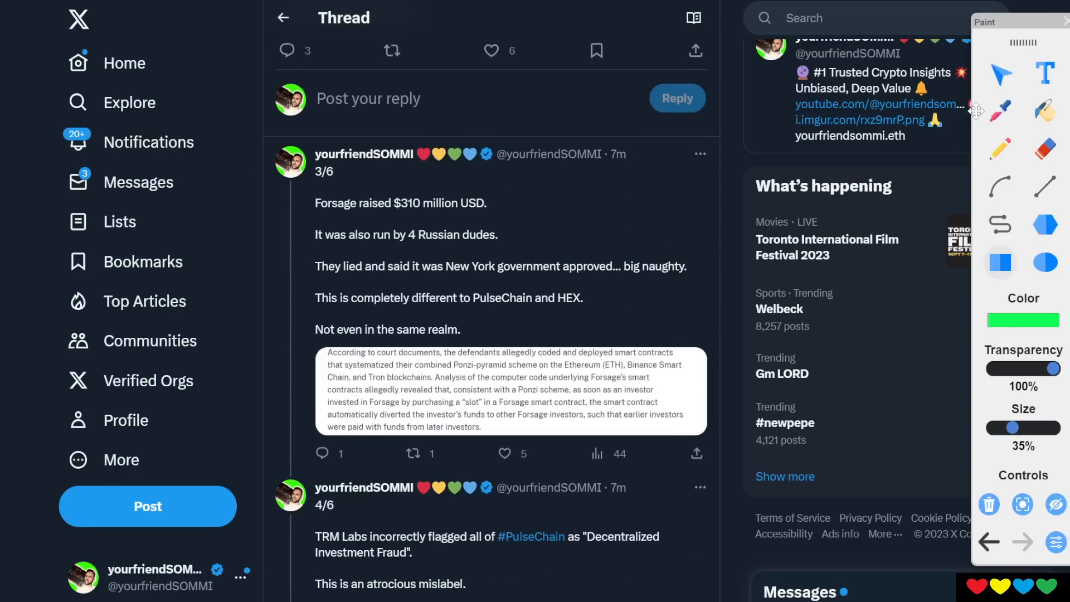
Step: Outline the '4 Russian dudes' line of tweet 3/6 in green, then clear it
left_click(1001, 76)
scroll(451, 268, "down", 2)
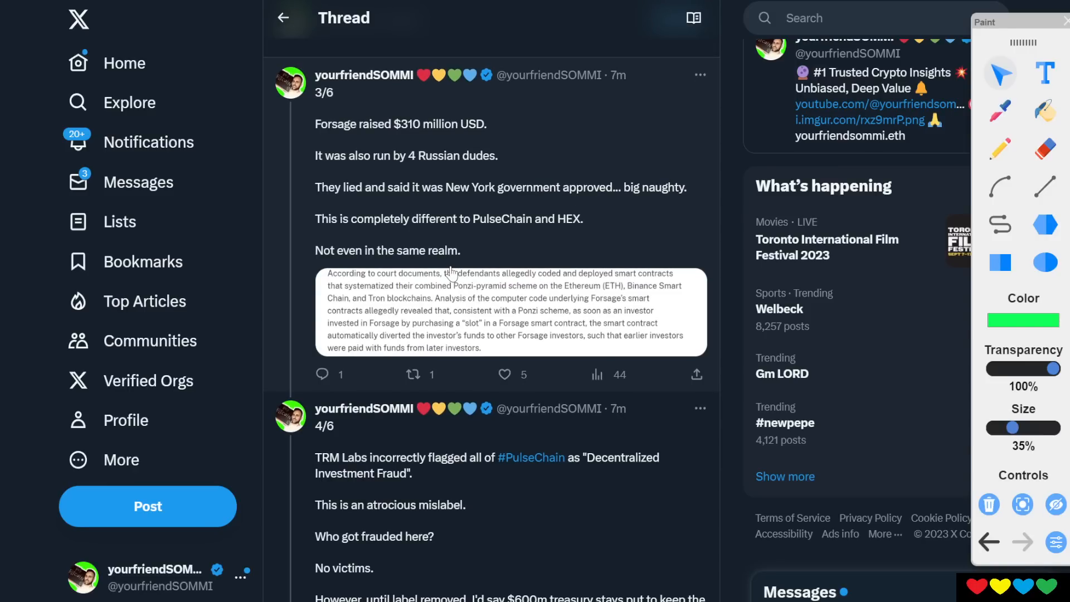
left_click(1000, 254)
left_click_drag(304, 136, 522, 172)
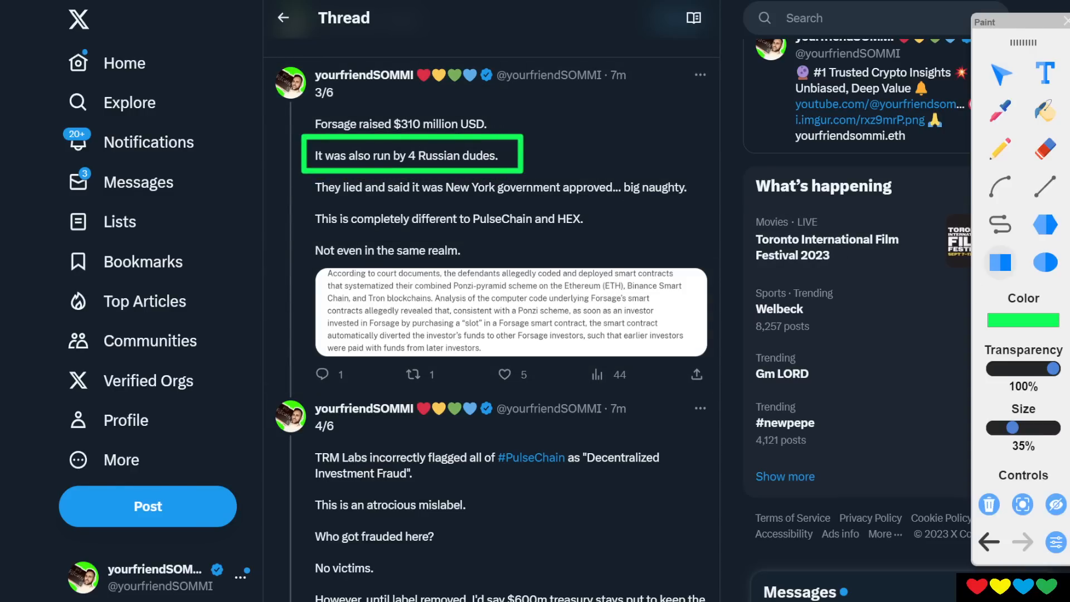
left_click(989, 503)
scroll(573, 269, "down", 1)
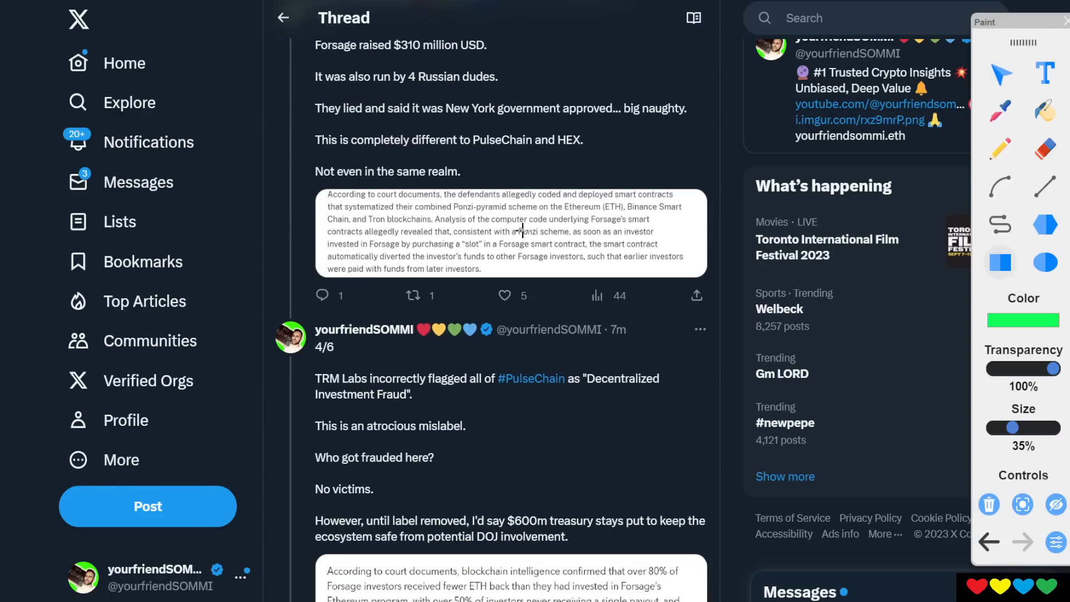
scroll(480, 192, "down", 1)
left_click(1000, 75)
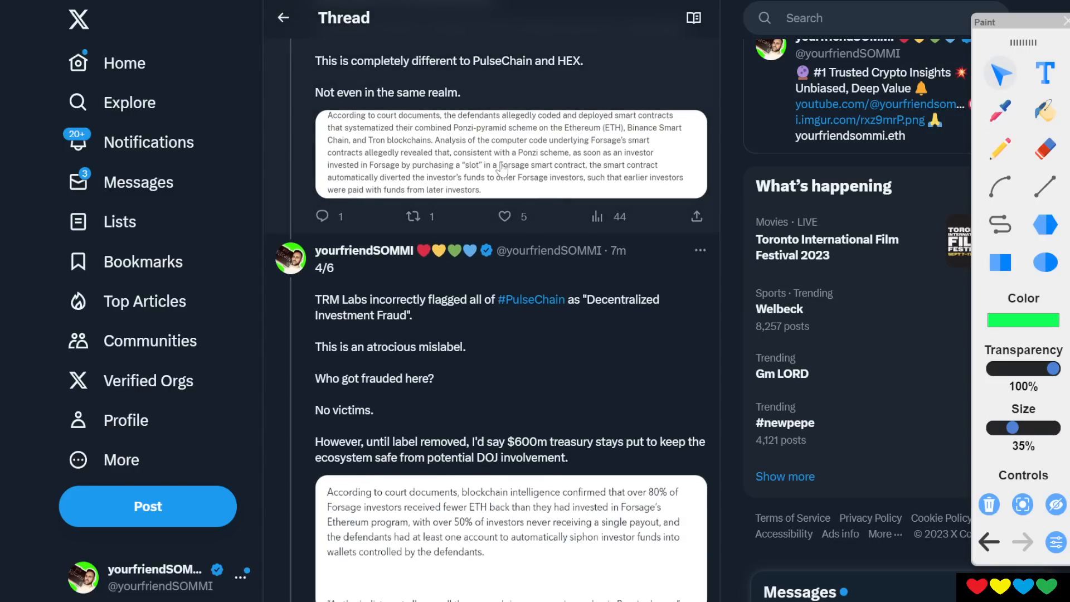
Step: Enlarge tweet 3/6's court-document image for review, then close it back to the thread
left_click(516, 136)
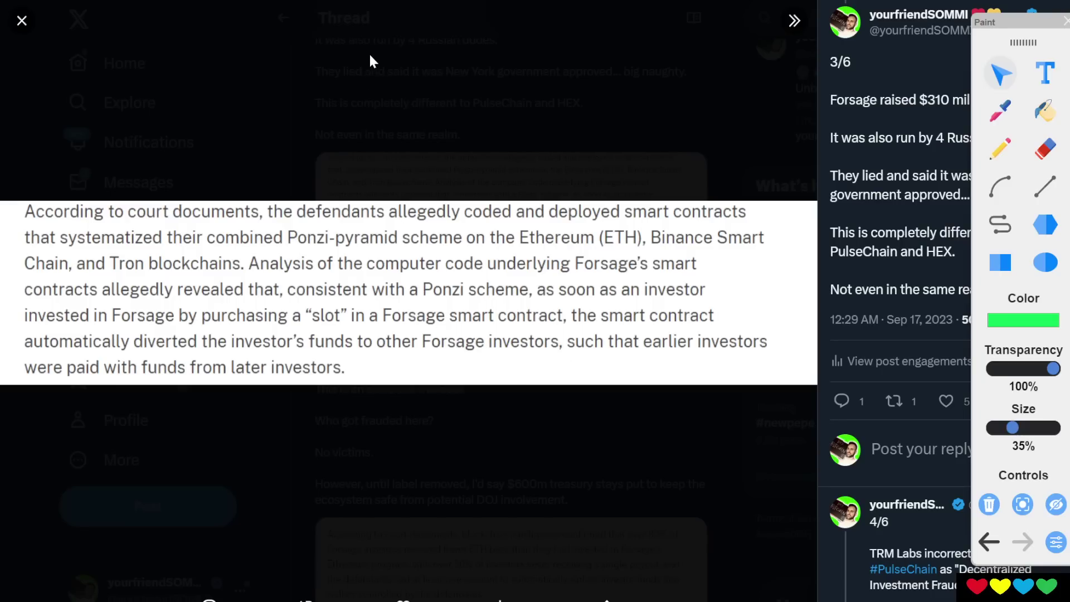
left_click(381, 134)
scroll(384, 168, "down", 5)
scroll(395, 194, "down", 3)
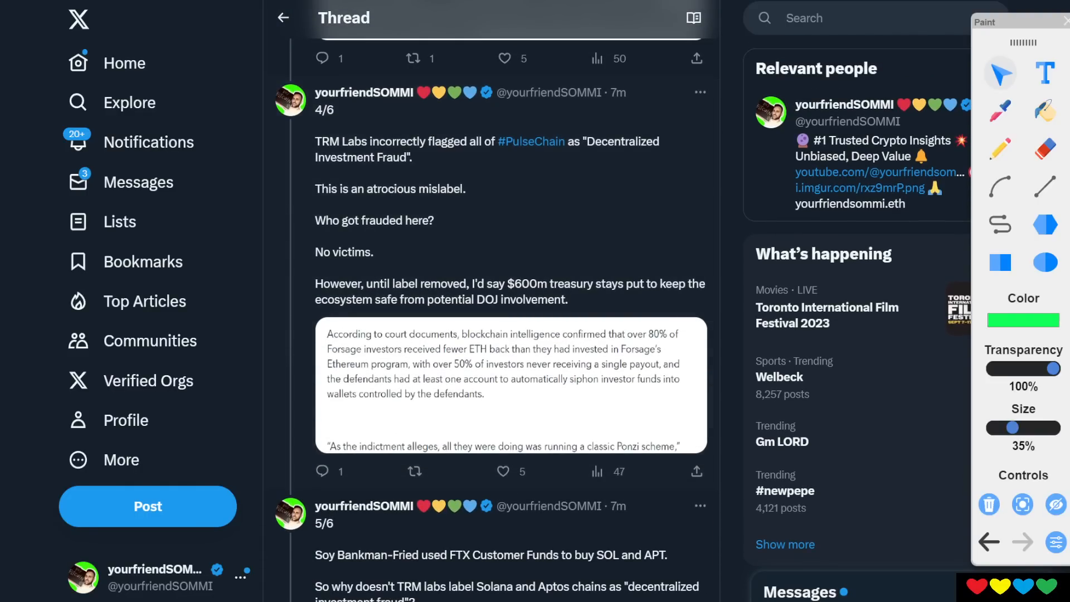
Step: Box and clear the TRM flagging and 'atrocious mislabel' lines, then box the 'However, until label removed' paragraph
left_click(1001, 264)
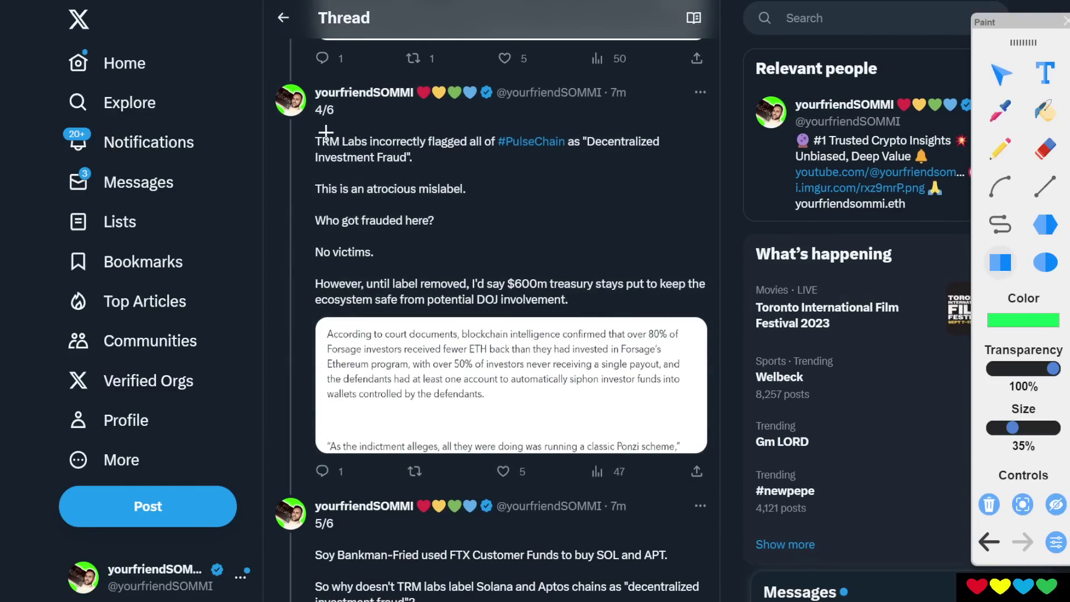
left_click_drag(301, 121, 717, 180)
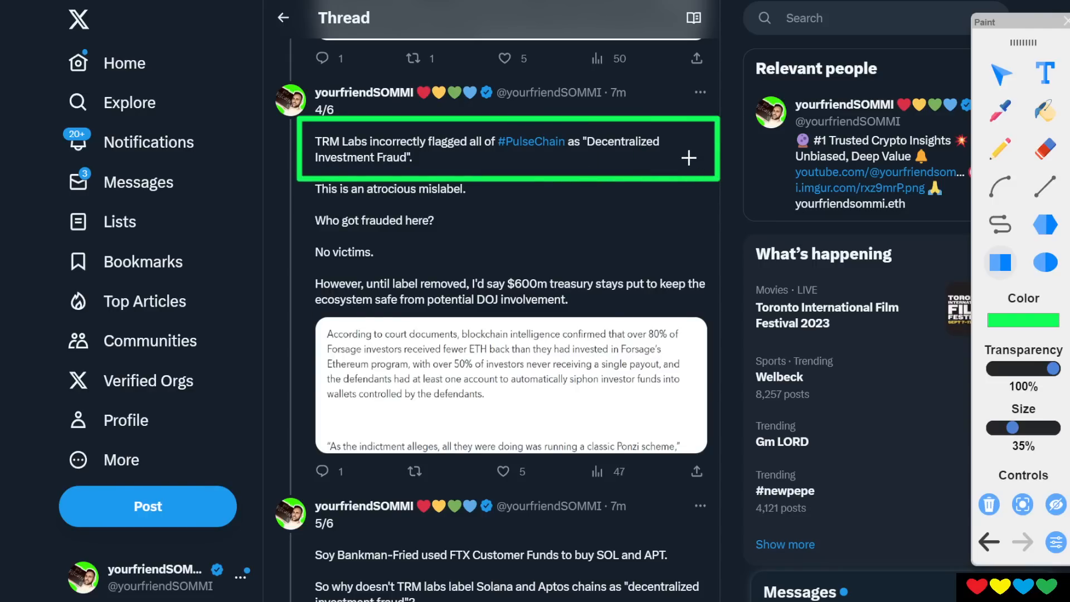
left_click(989, 504)
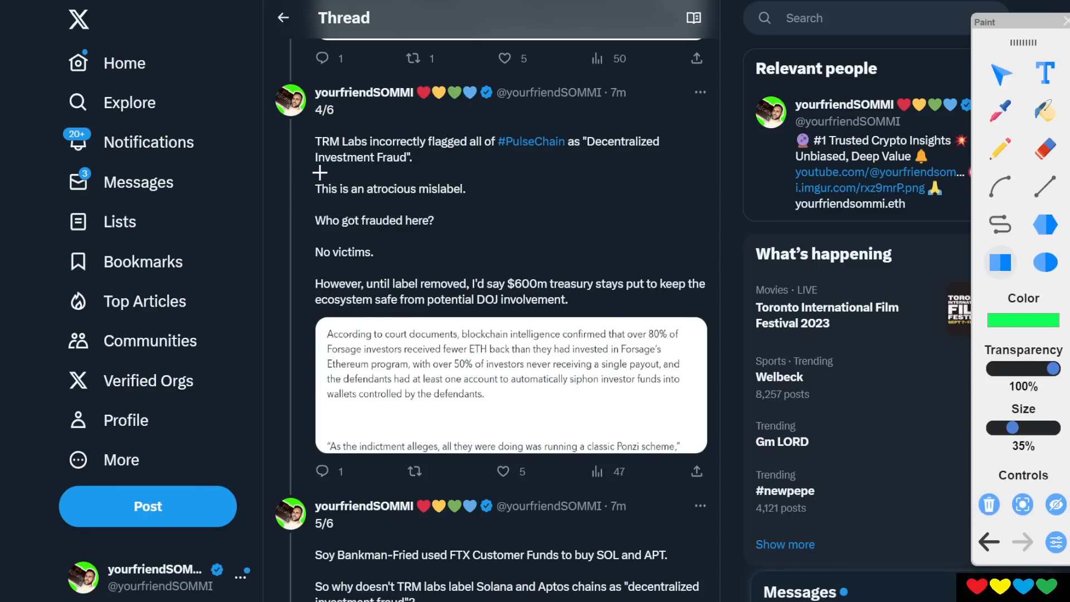
left_click_drag(298, 170, 498, 205)
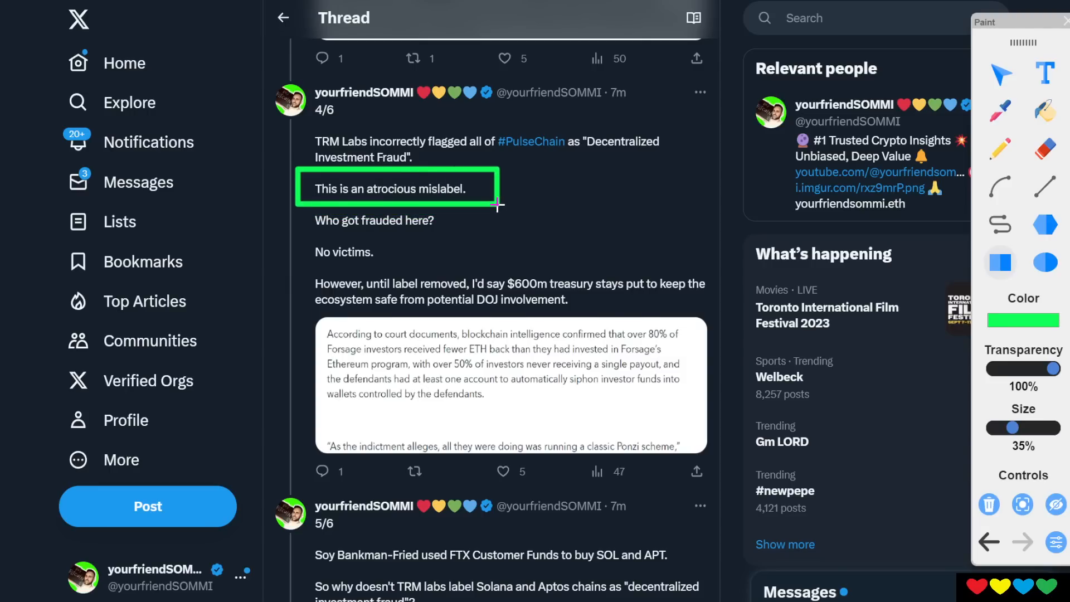
left_click(989, 503)
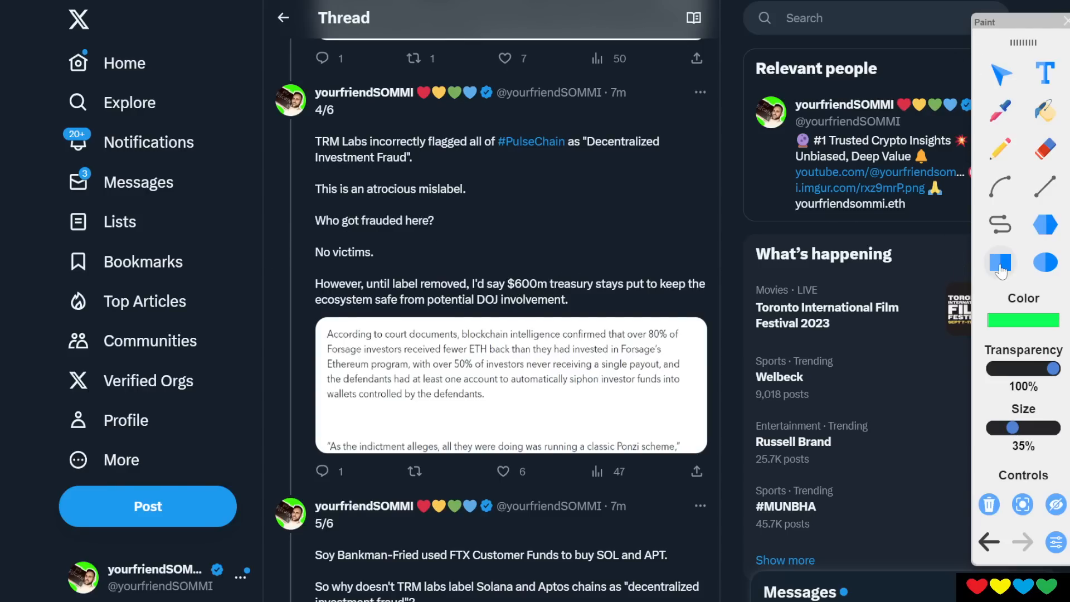
left_click_drag(293, 265, 734, 318)
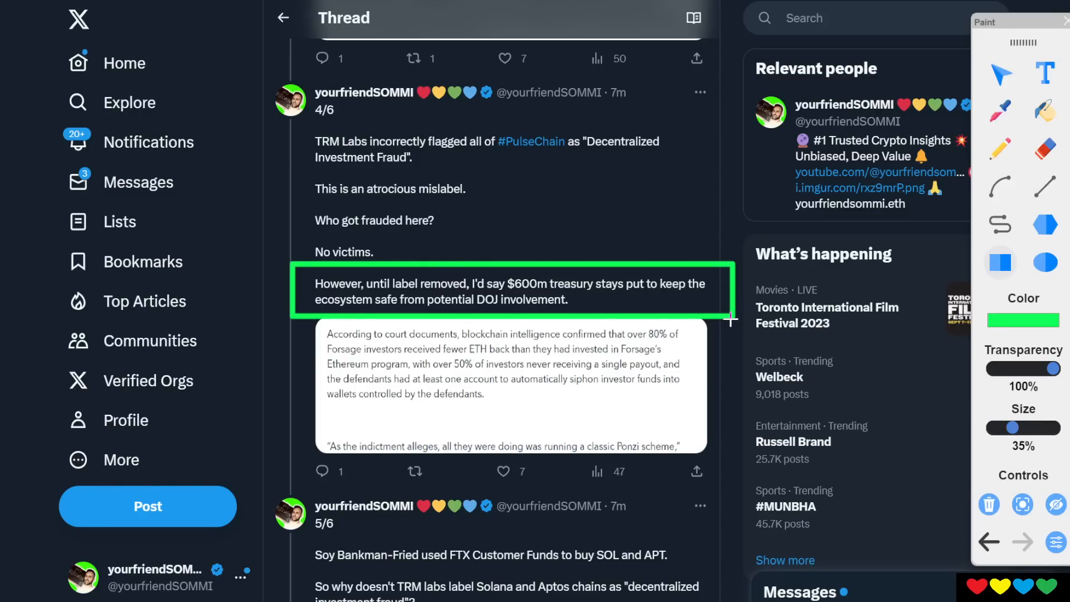
scroll(733, 318, "down", 2)
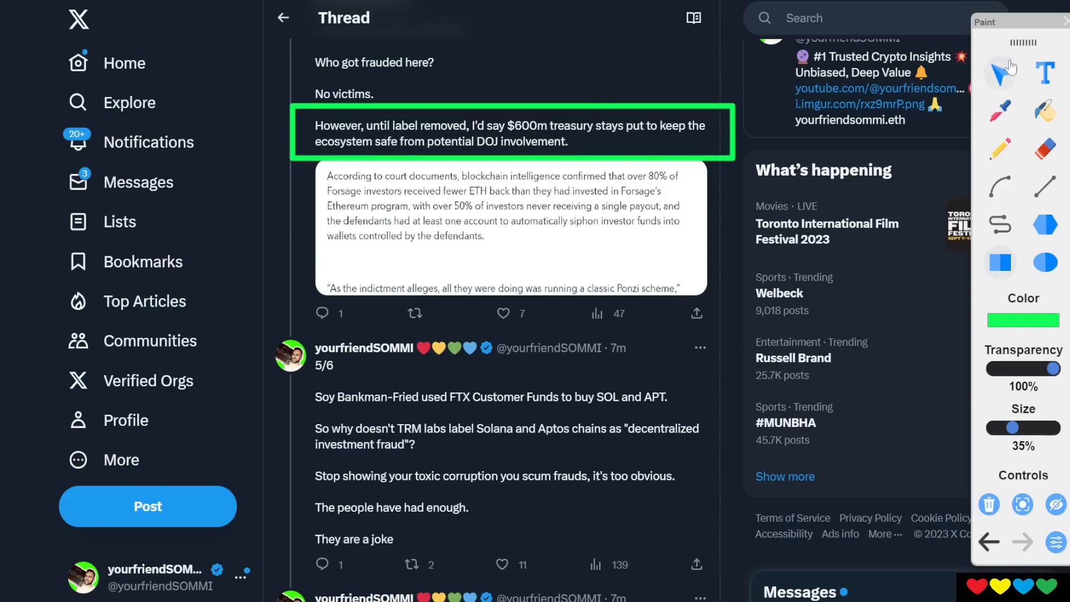
Step: Clear tweet 4/6's box, box the court-documents paragraph in its enlarged screenshot, then close the image
left_click(1002, 74)
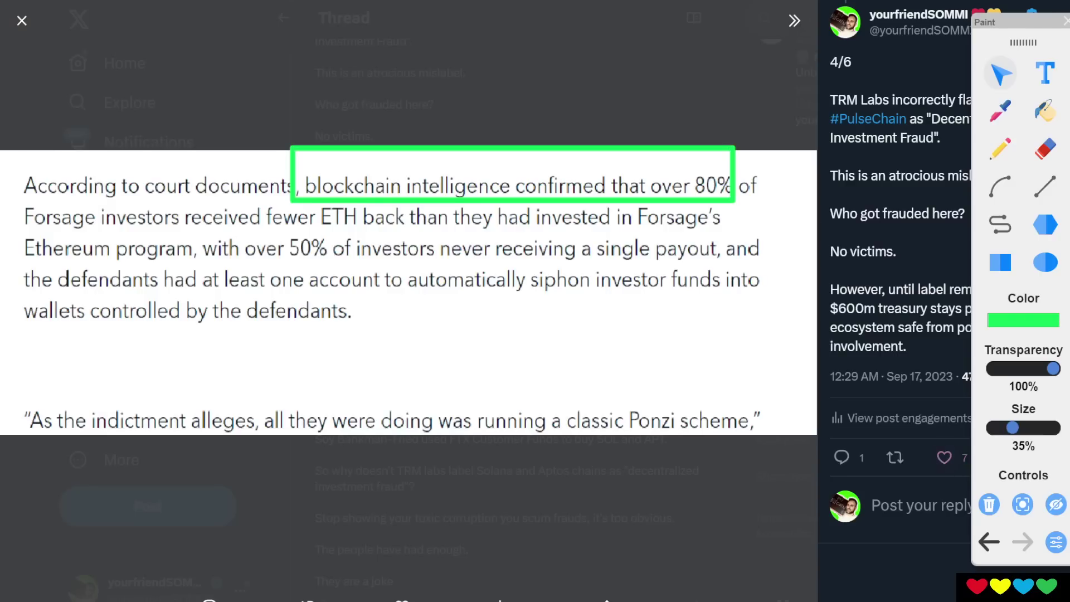
left_click(989, 504)
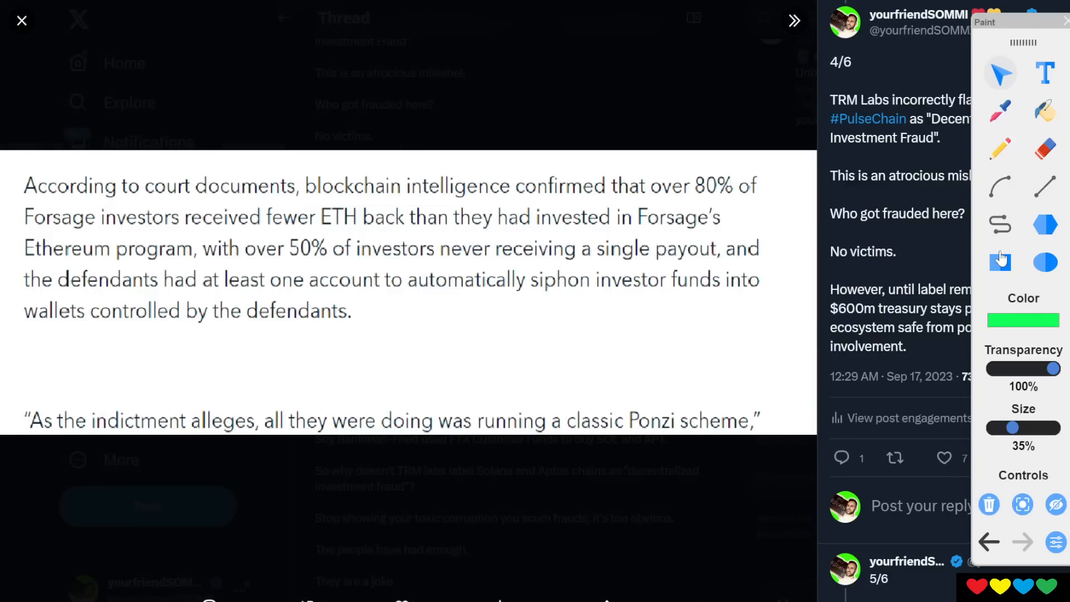
left_click(1000, 263)
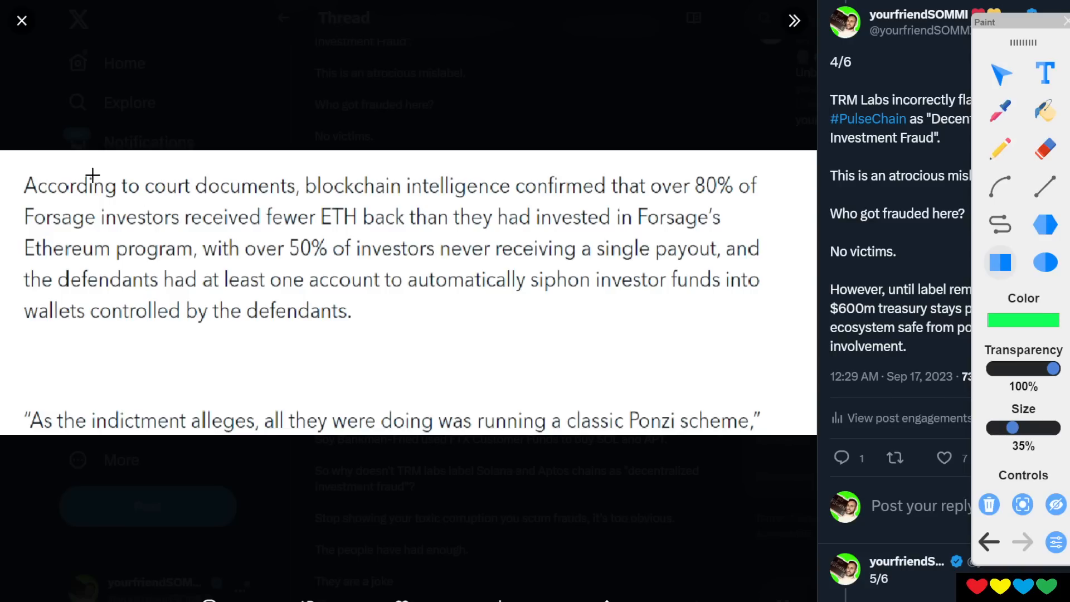
left_click_drag(7, 155, 813, 321)
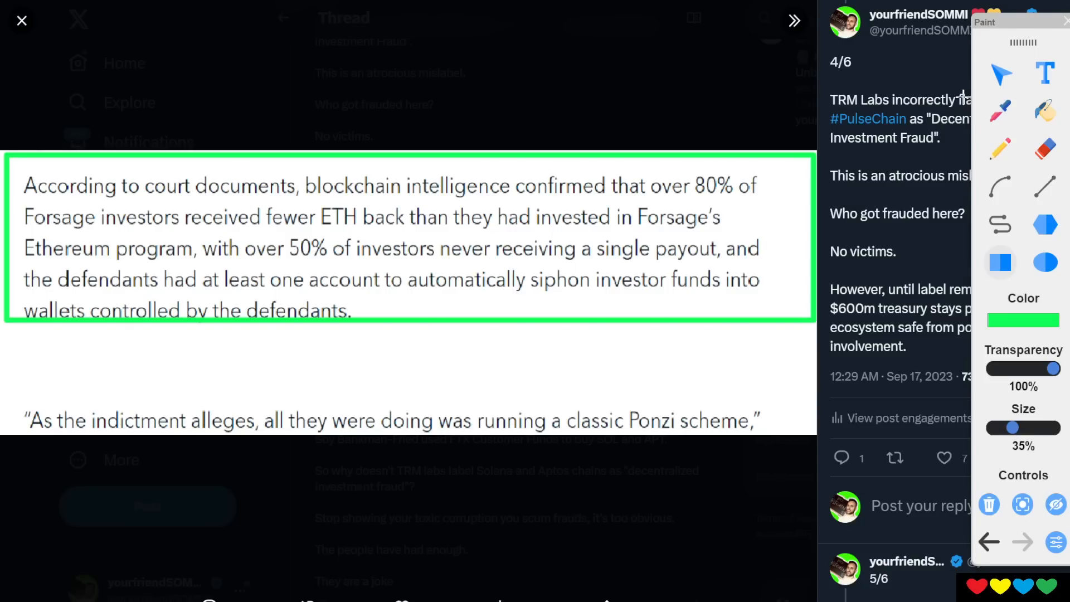
left_click(1001, 77)
Step: Open tweet 5/6, box its question about Solana and Aptos chains in green, then clear the box
left_click(22, 21)
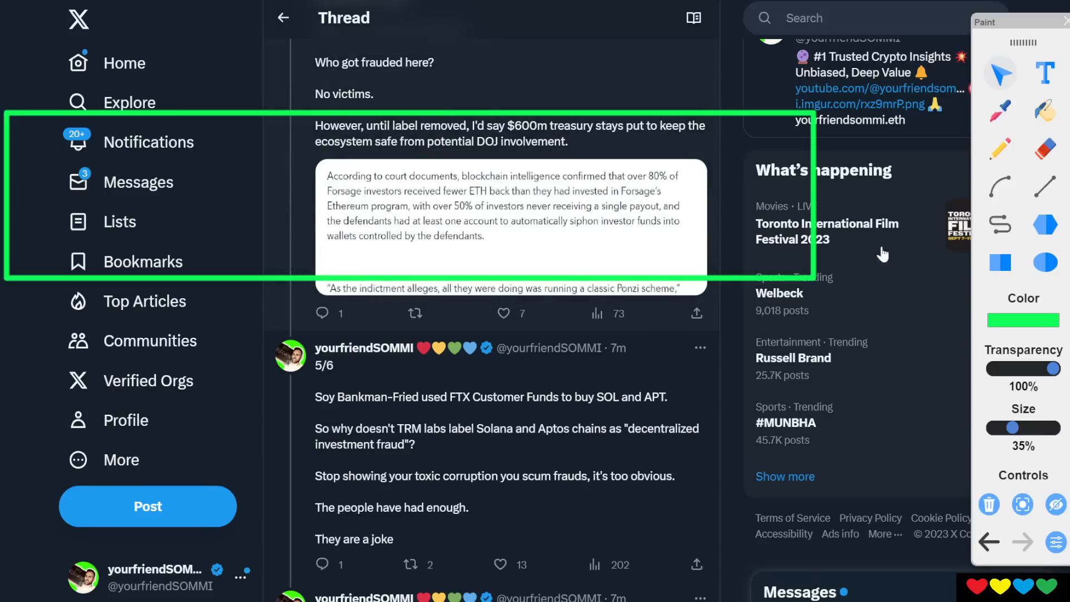
left_click(988, 504)
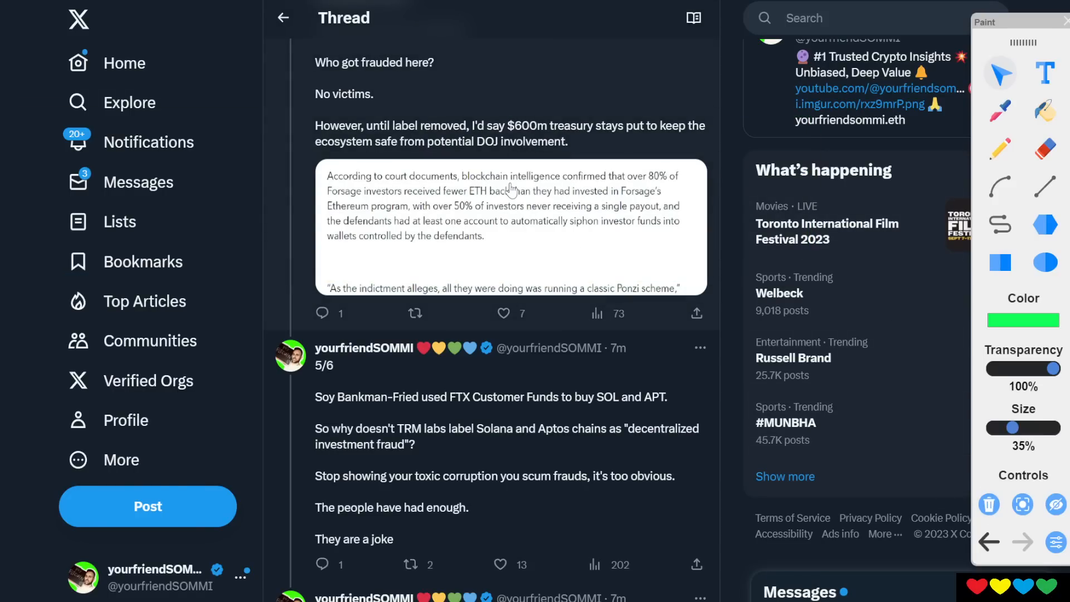
scroll(512, 190, "down", 3)
scroll(544, 184, "down", 3)
scroll(585, 168, "down", 1)
left_click(598, 162)
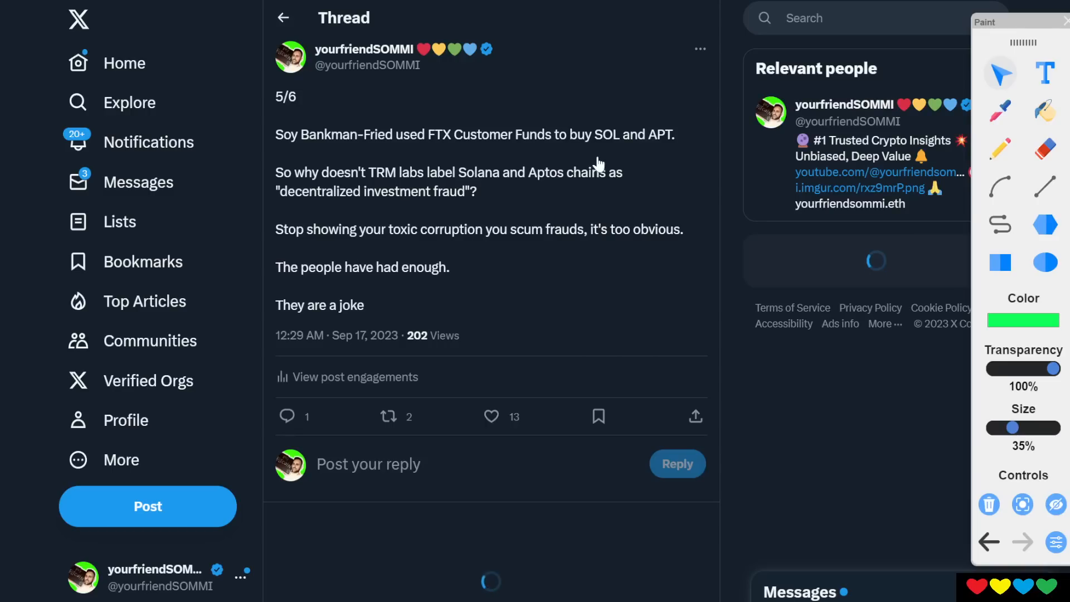
left_click(1009, 263)
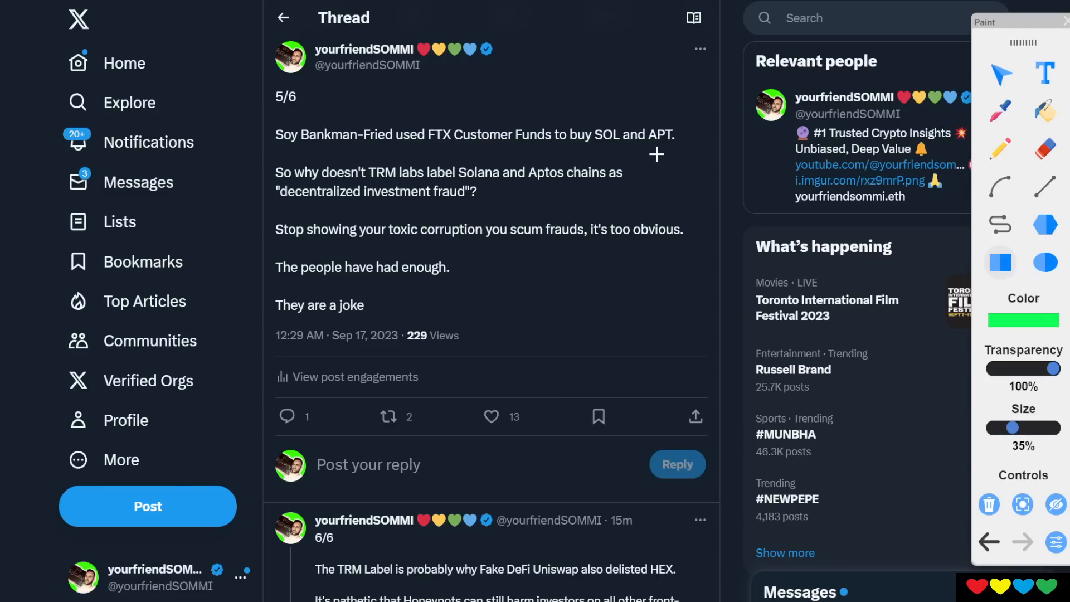
left_click_drag(253, 141, 662, 206)
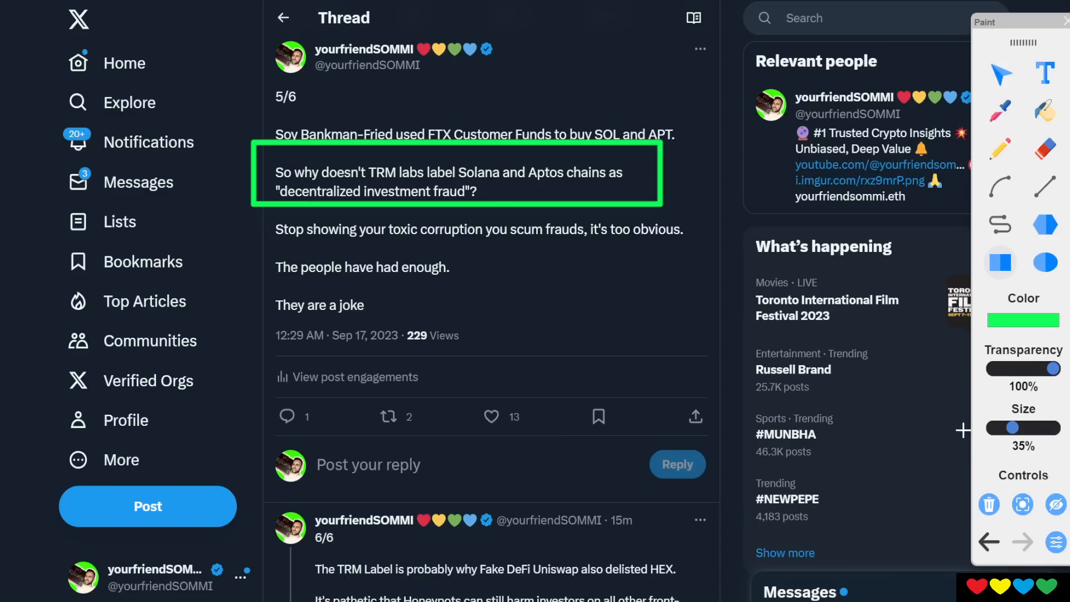
left_click(990, 505)
Step: Box the 'Stop showing your toxic corruption' line in green, then erase it
left_click_drag(247, 198, 744, 261)
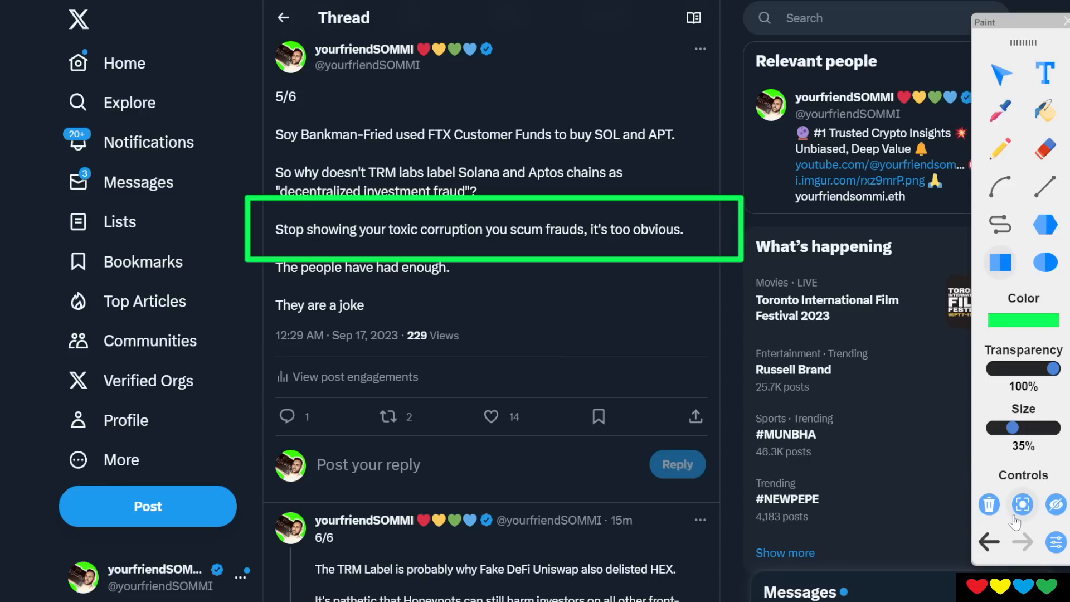
left_click(990, 506)
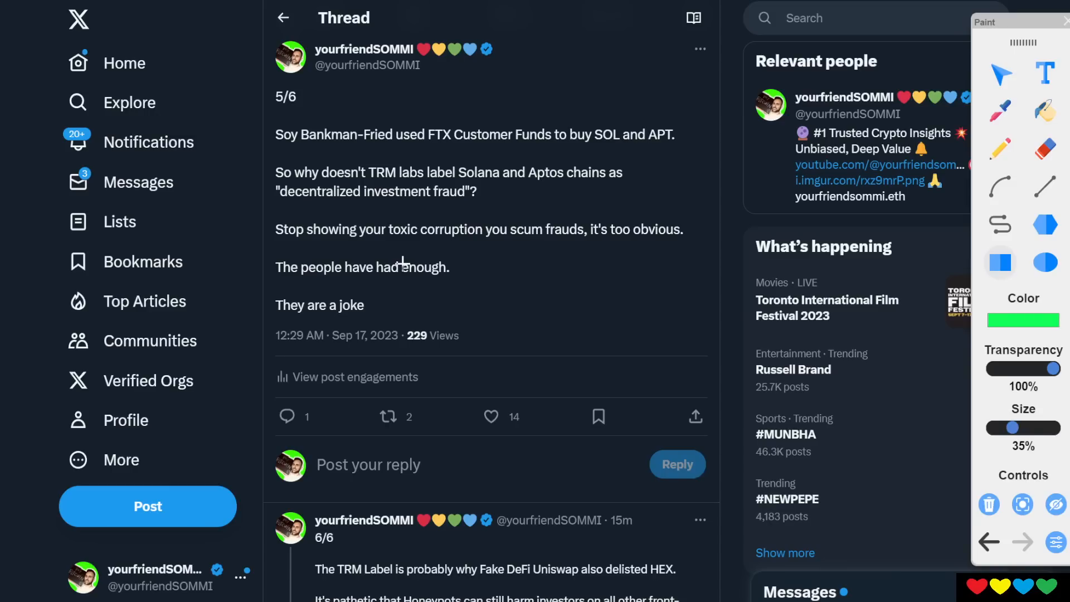
scroll(402, 264, "down", 5)
scroll(402, 264, "down", 1)
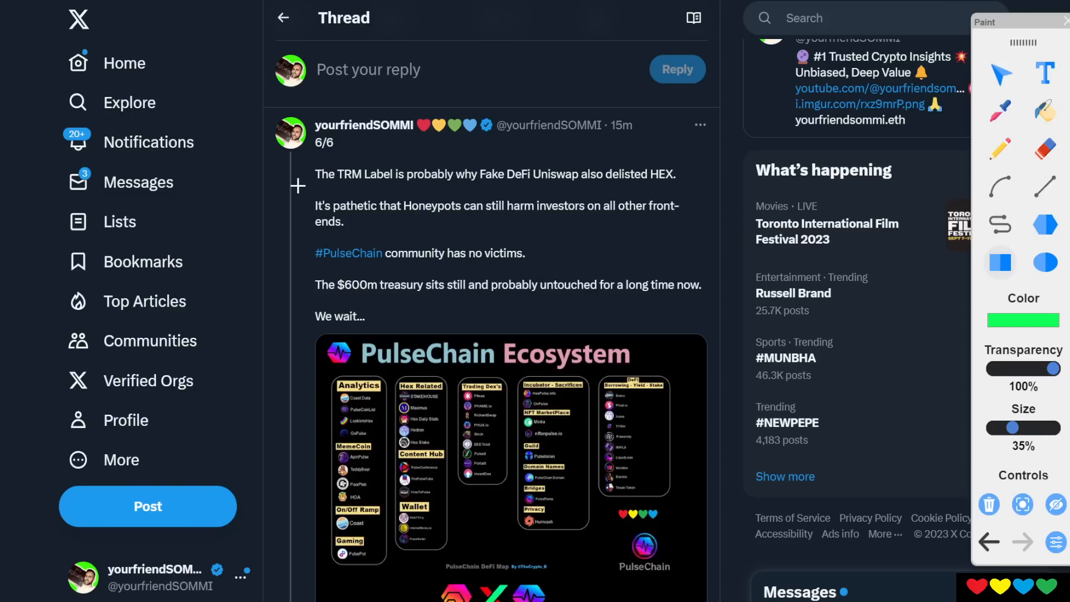
left_click_drag(297, 185, 743, 241)
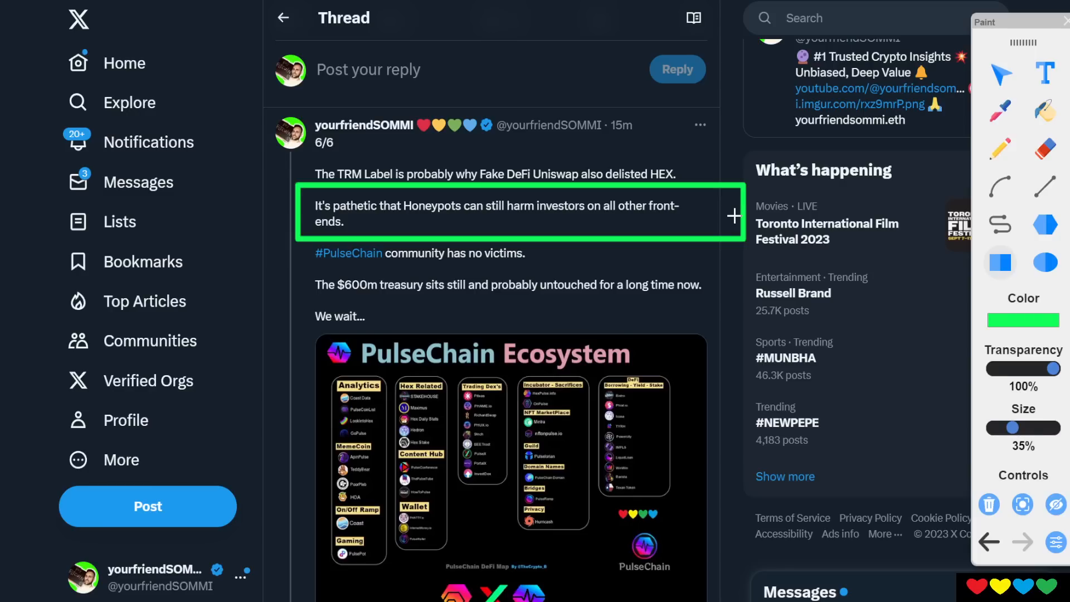
left_click(989, 542)
left_click_drag(296, 185, 724, 246)
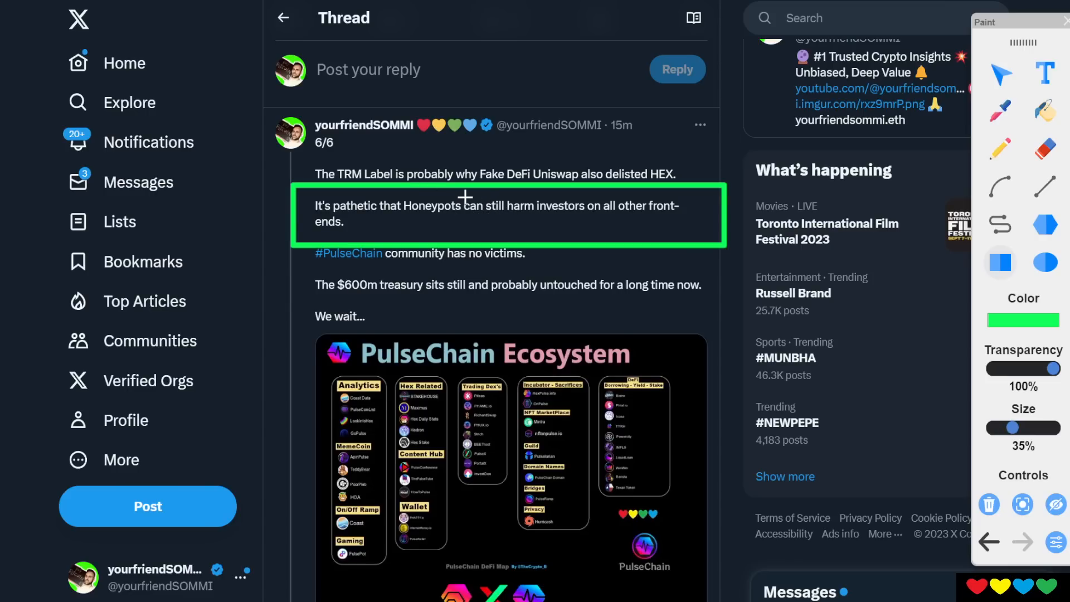
left_click(989, 504)
scroll(636, 309, "down", 2)
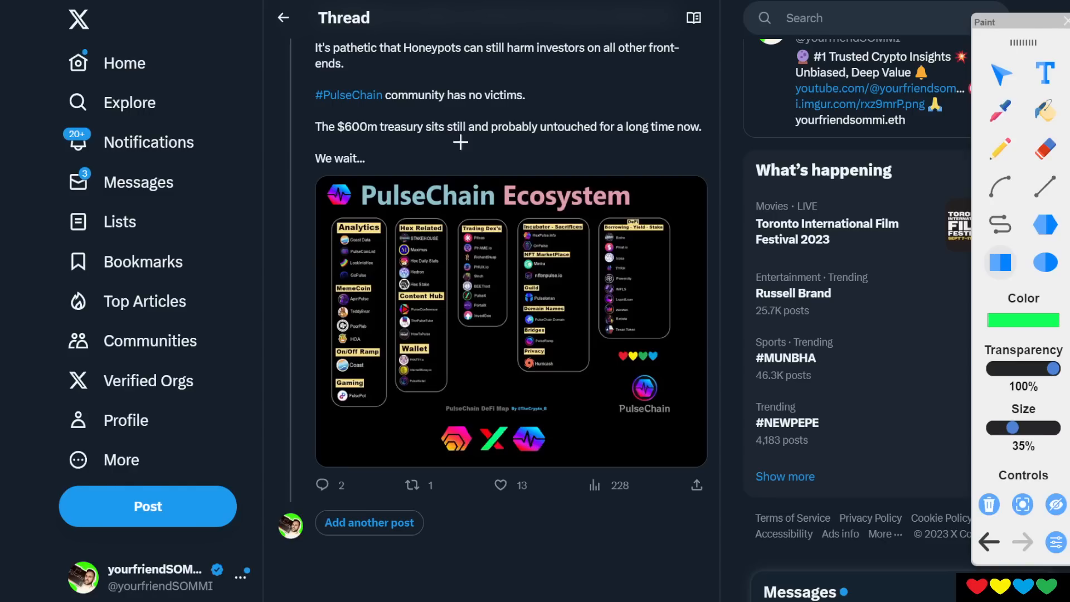
scroll(466, 235, "up", 1)
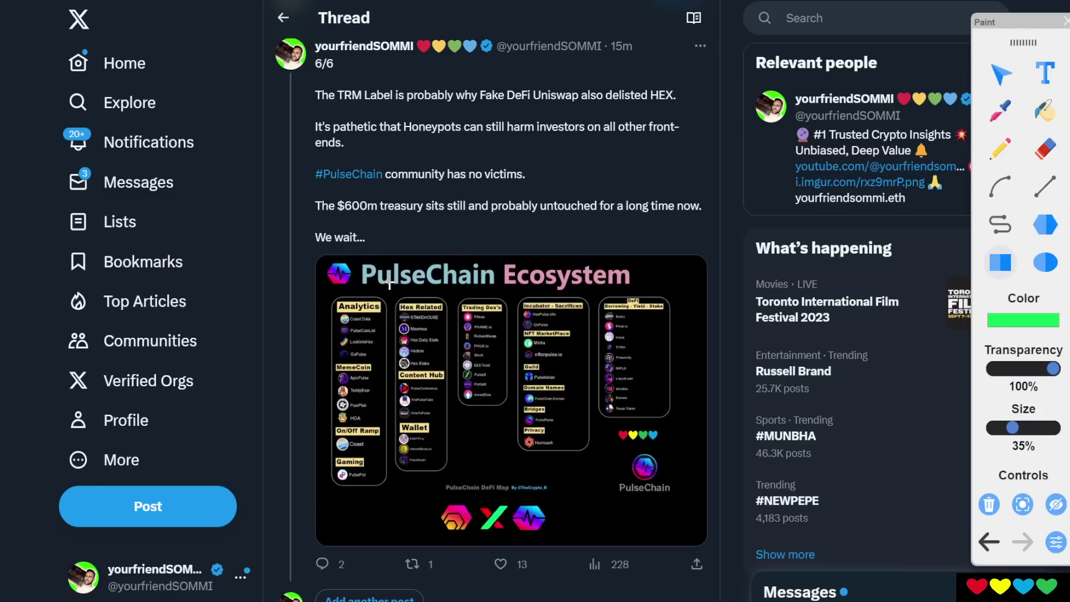
Step: Box the $600m treasury sentence and ecosystem chart in green, then like the 6/6 tweet
left_click(303, 188)
left_click_drag(451, 212, 734, 521)
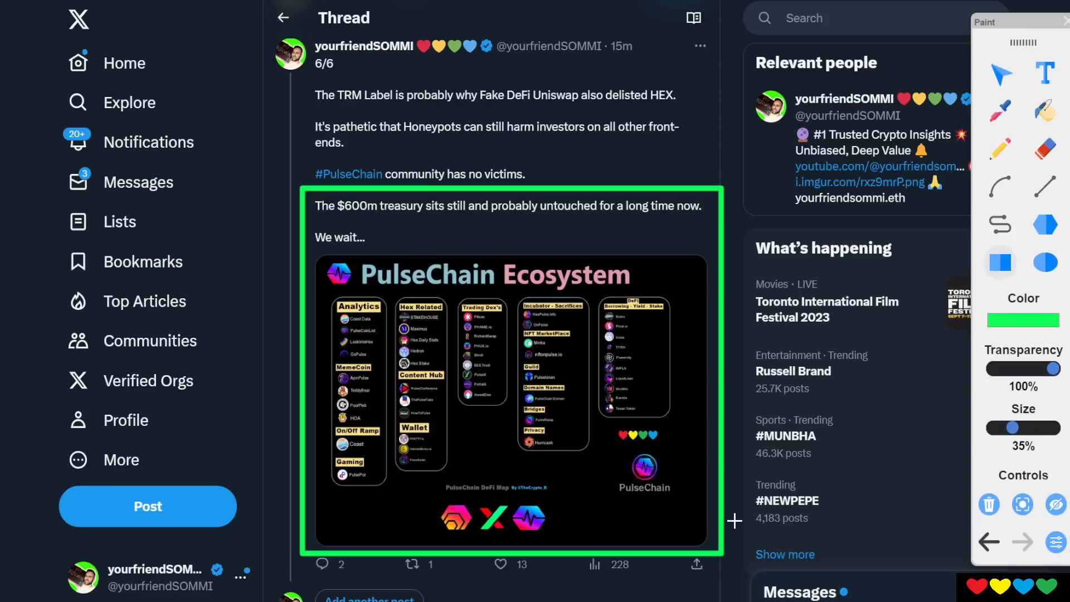
scroll(513, 363, "down", 1)
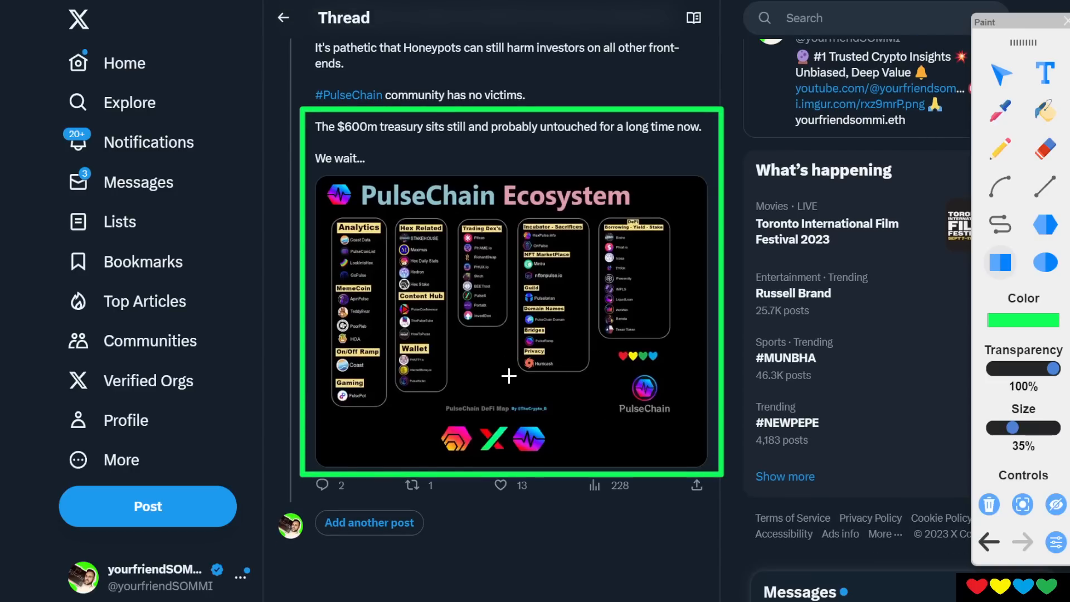
left_click(1001, 74)
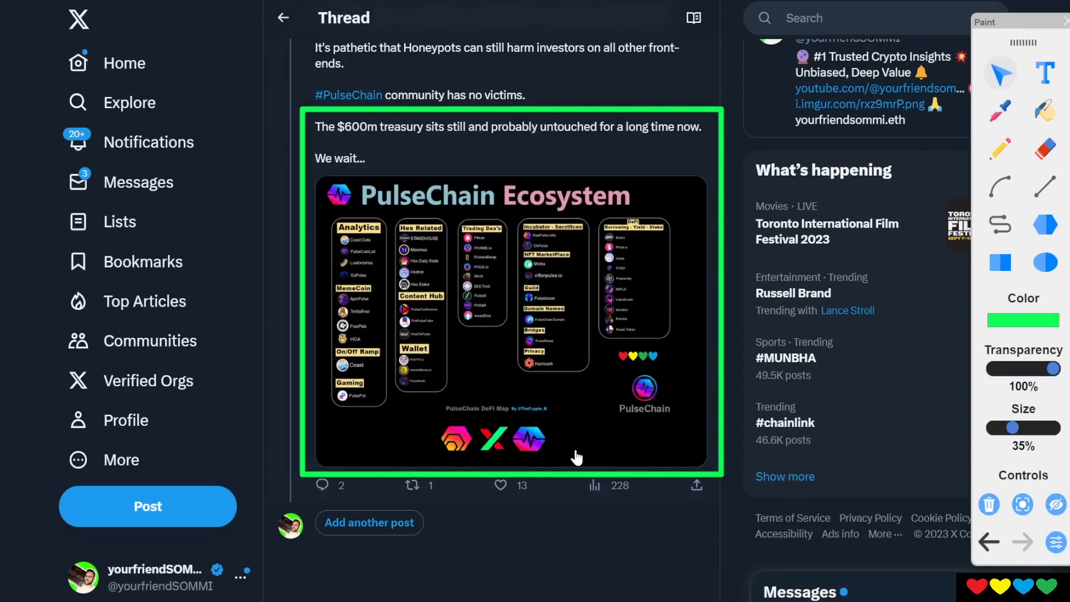
left_click(501, 485)
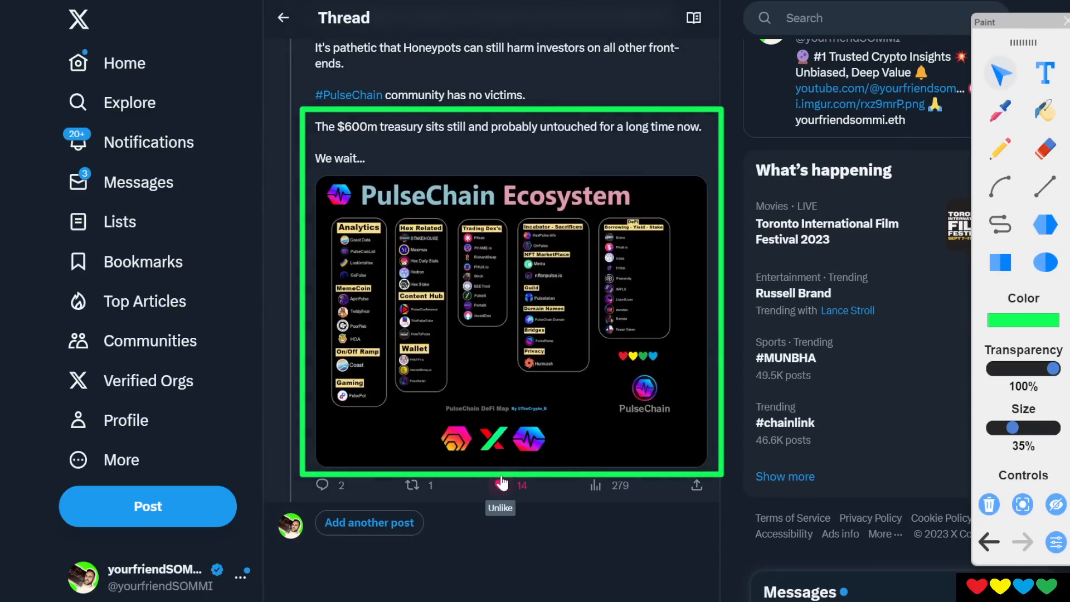
scroll(543, 456, "up", 1)
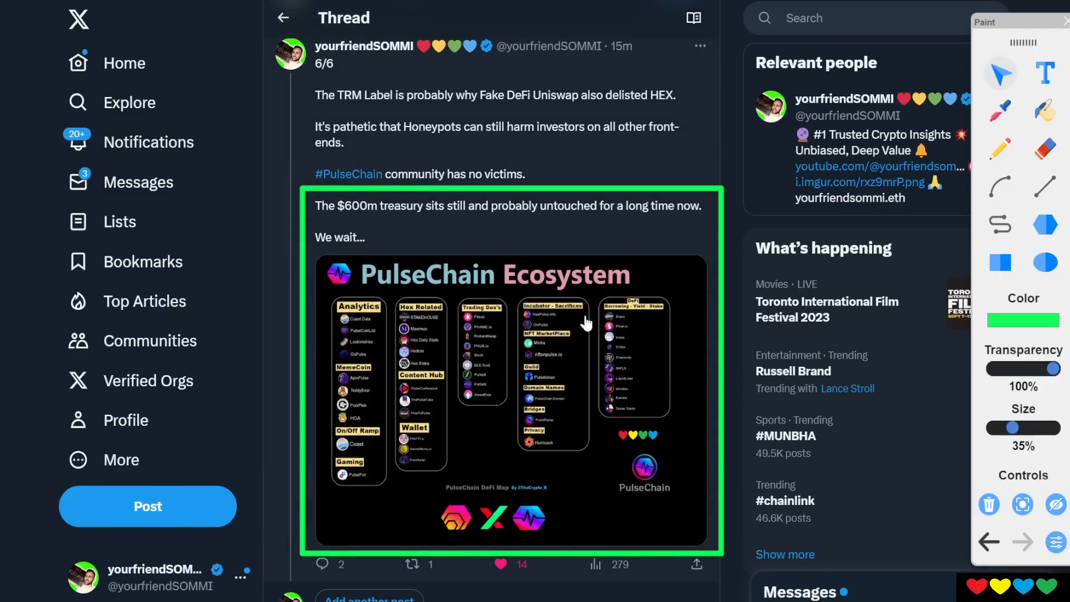
Step: Measure the WPLS/DAI drop, then bring up the PLSX/WPLS chart on daily candles
key("ctrl+Tab")
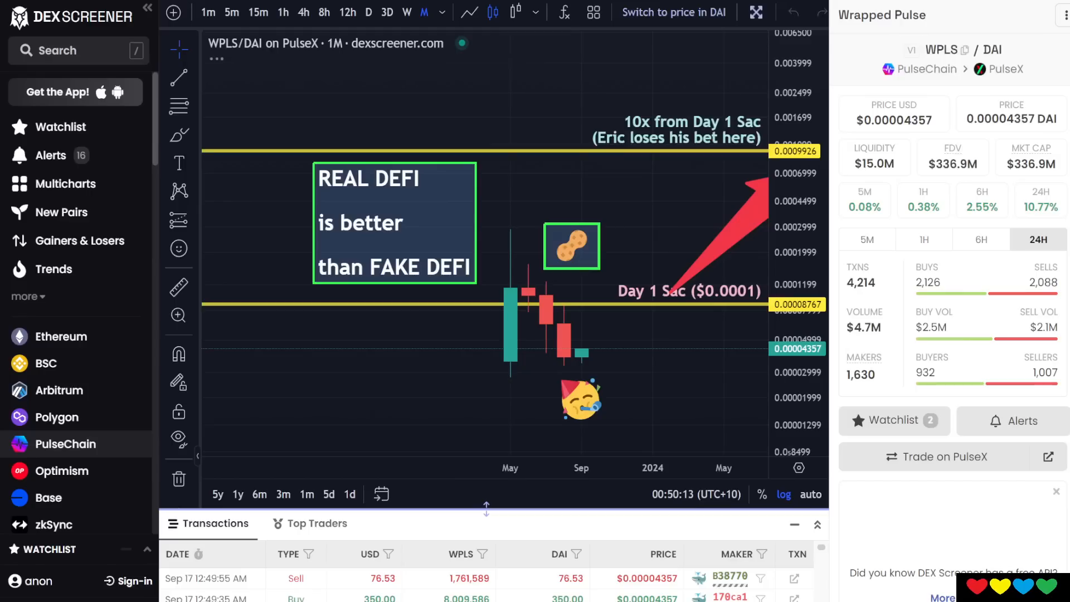
left_click_drag(465, 239, 568, 361)
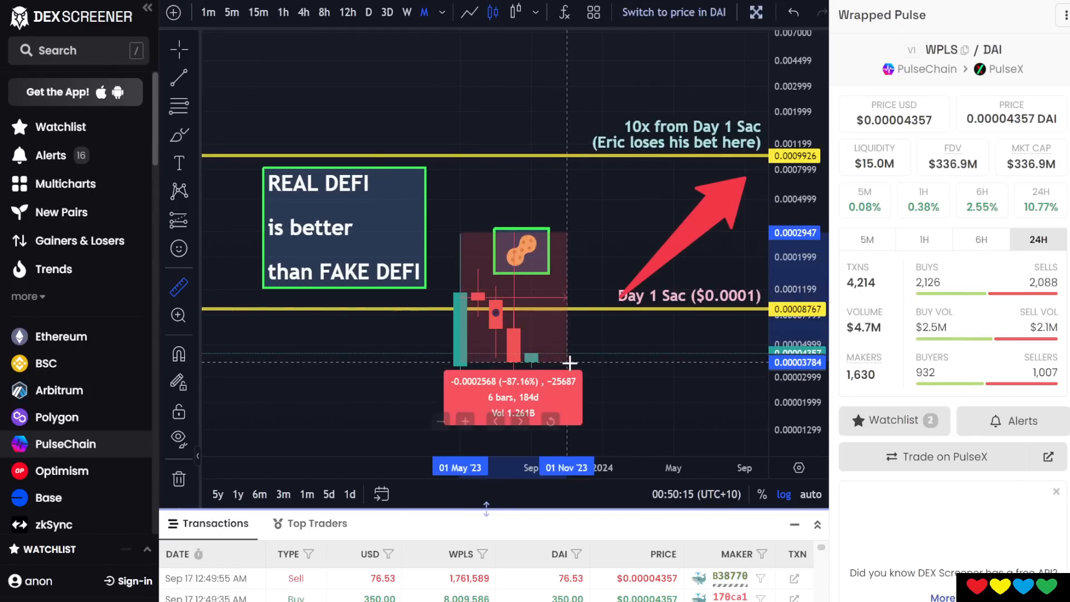
key("Escape")
key("alt+Left")
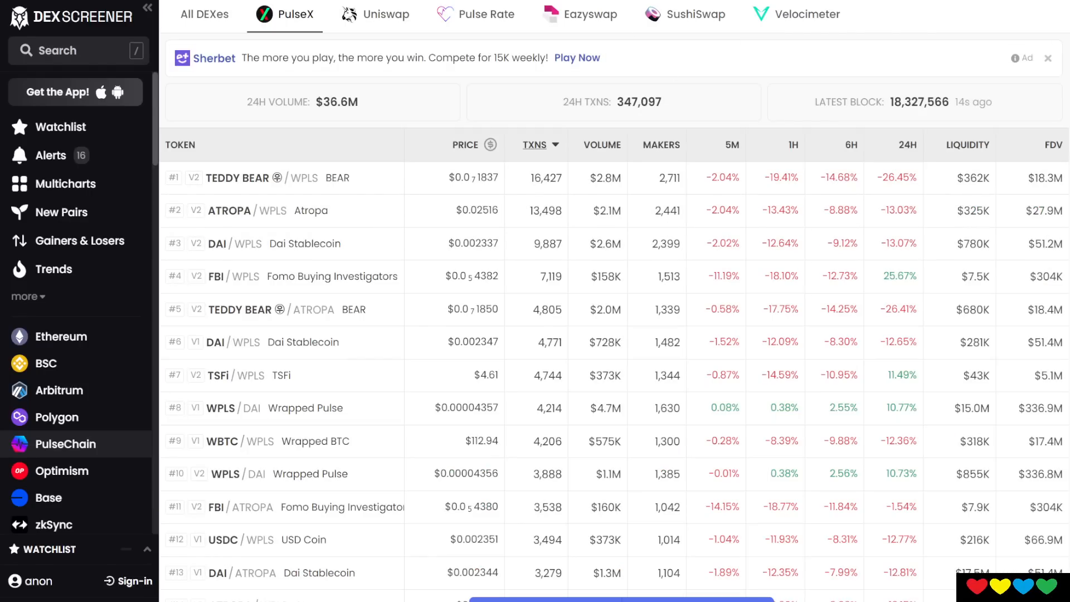
key("alt+Right")
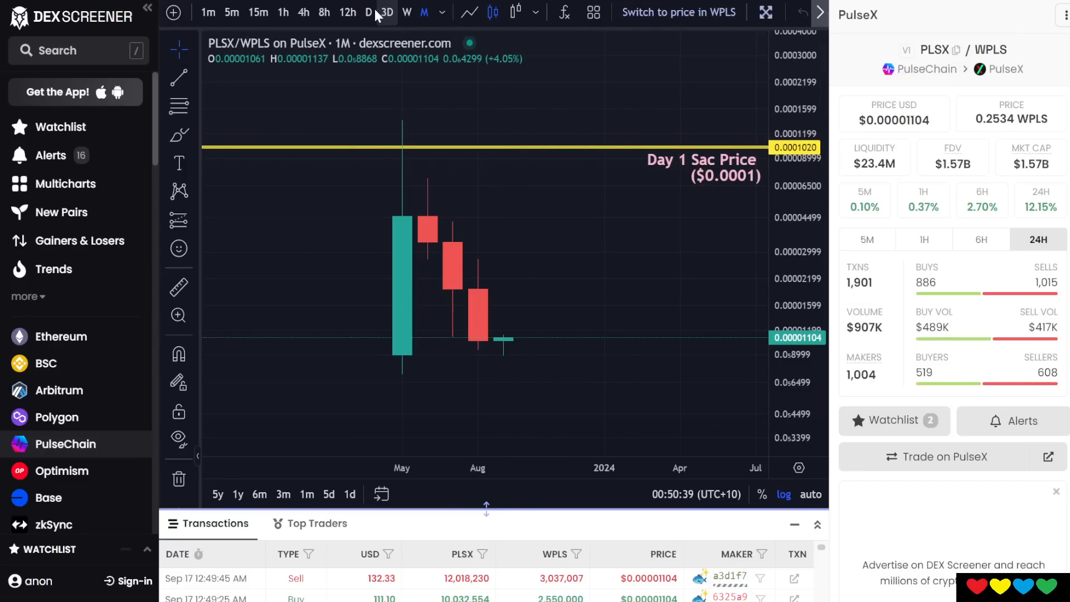
left_click(368, 13)
scroll(541, 309, "down", 8)
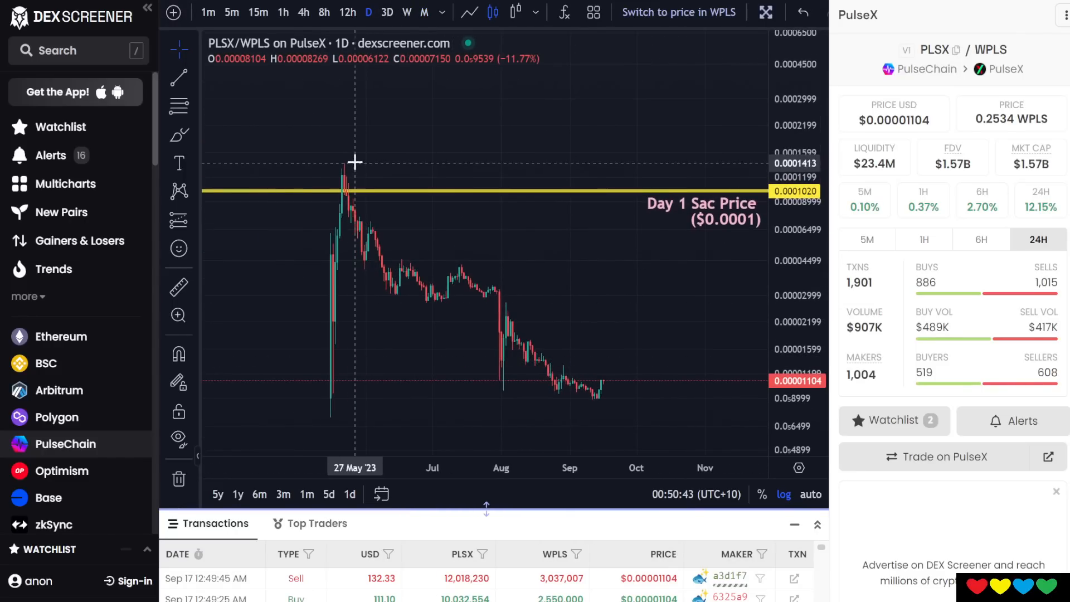
Step: Measure the -93.67% fall from the May peak to September with the 10x line visible
left_click_drag(354, 165, 585, 400)
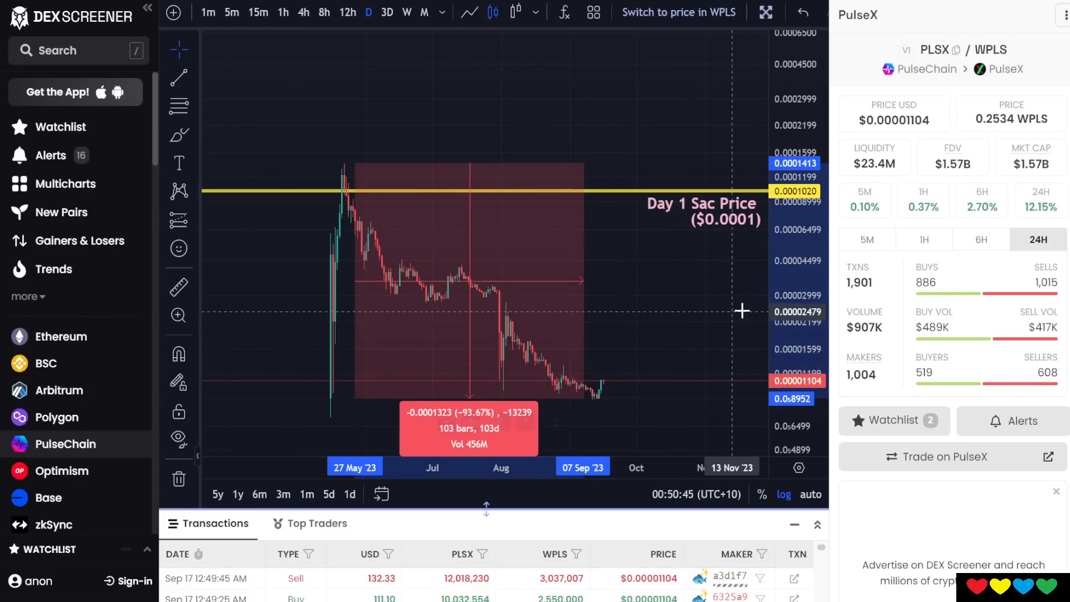
left_click_drag(798, 359, 799, 309)
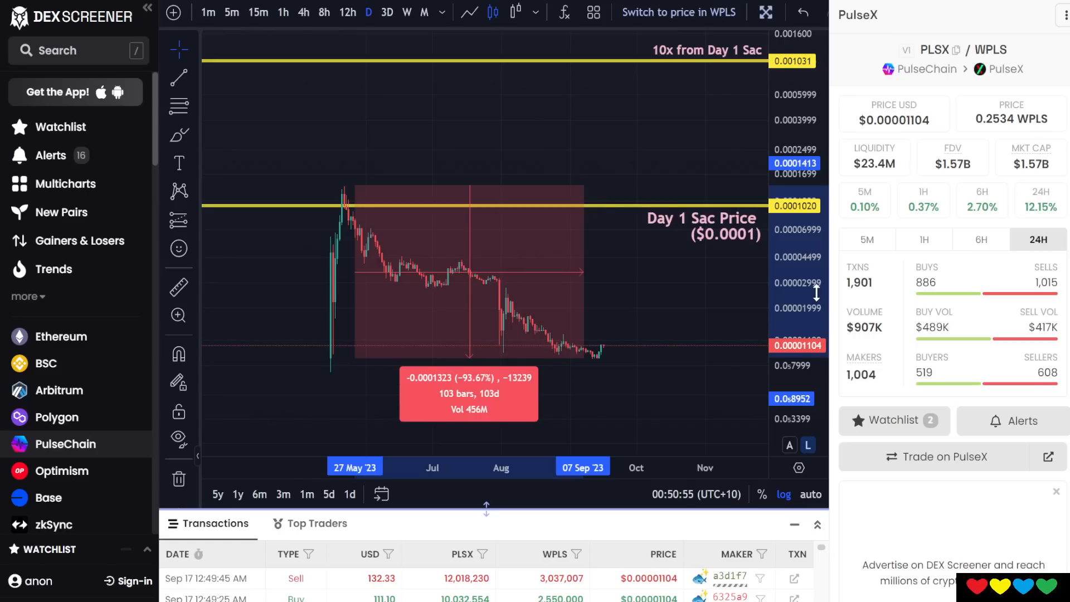
scroll(798, 293, "down", 2)
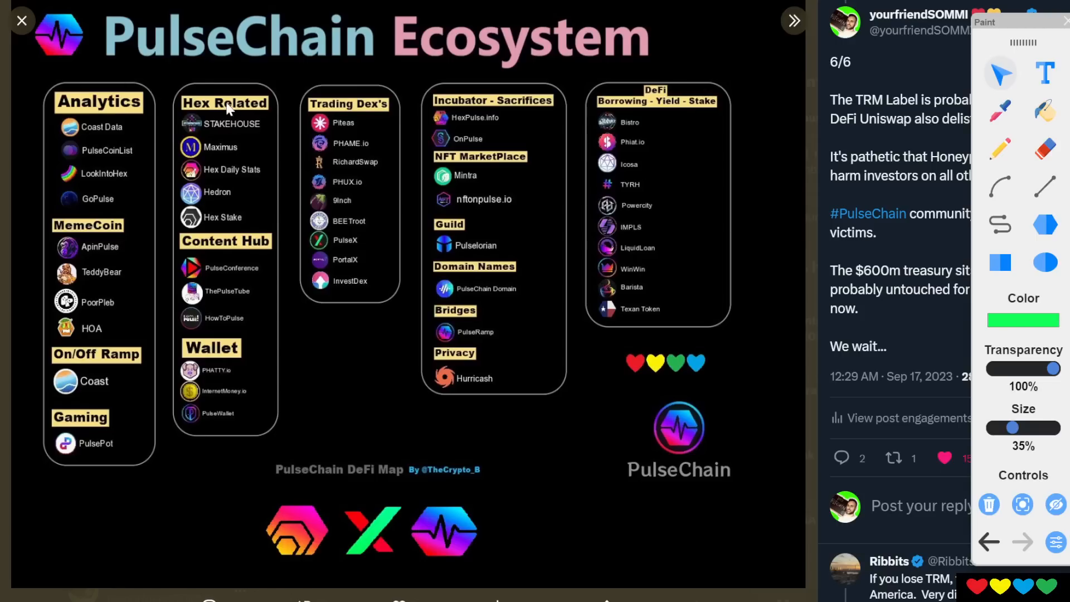
Step: Frame the whole PulseChain Ecosystem map in green, then clear the frame
left_click(1002, 266)
left_click_drag(34, 65, 812, 579)
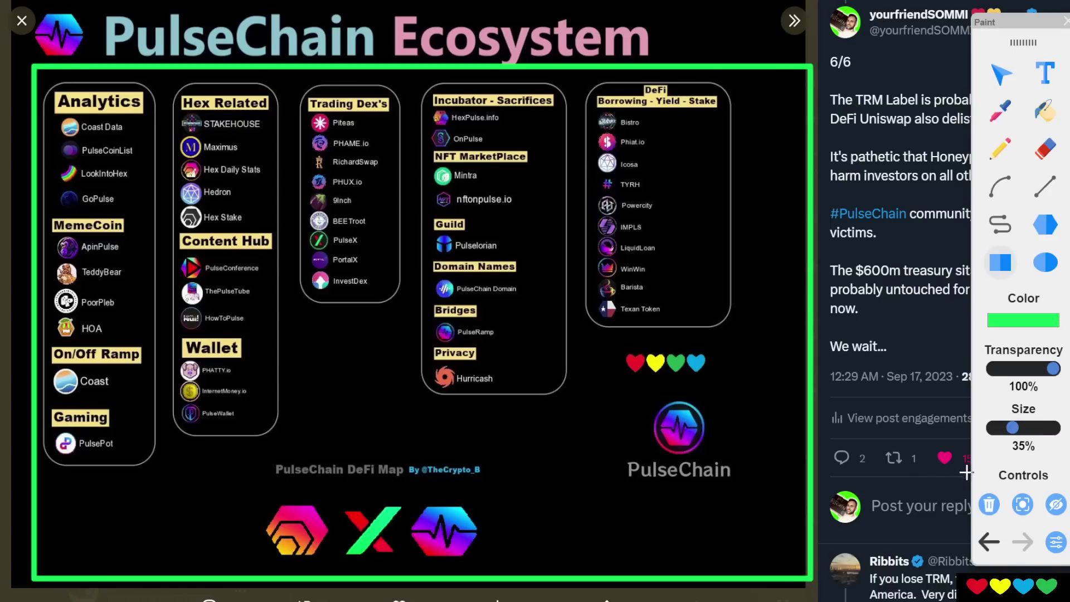
left_click(988, 504)
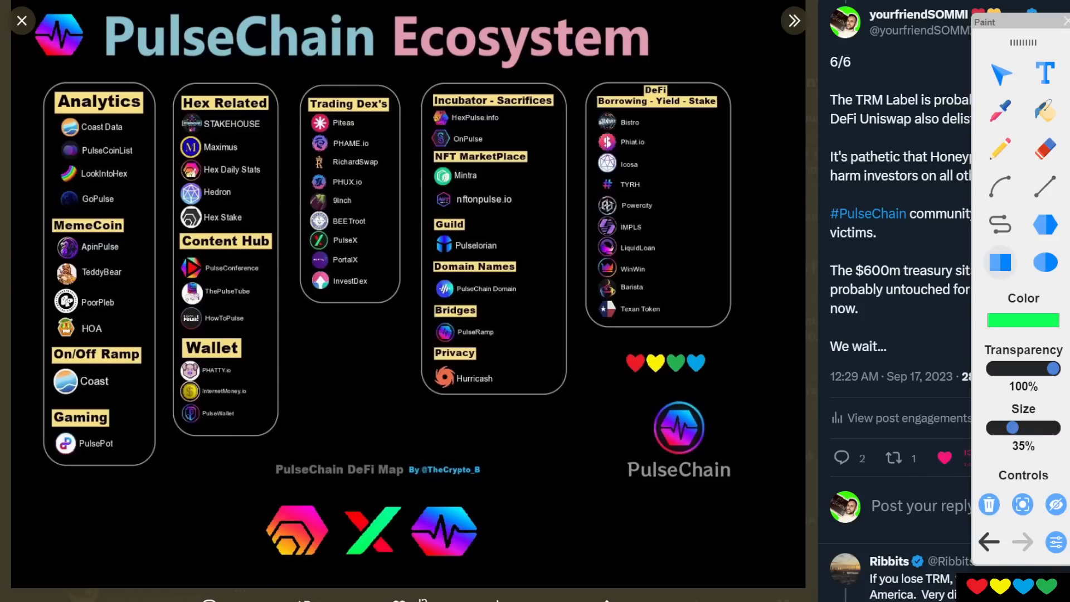
right_click(334, 3)
left_click(343, 46)
Step: Box Bistro, Mintra, PulseRamp and Hurricash on the map in green, then wipe all boxes
left_click_drag(587, 100, 662, 153)
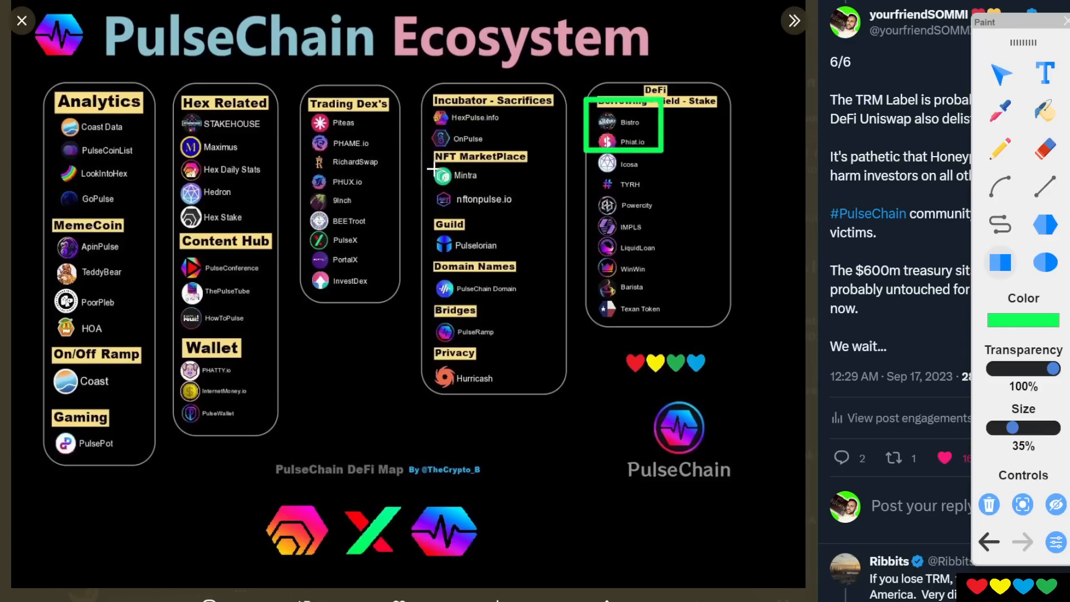
left_click_drag(428, 164, 493, 191)
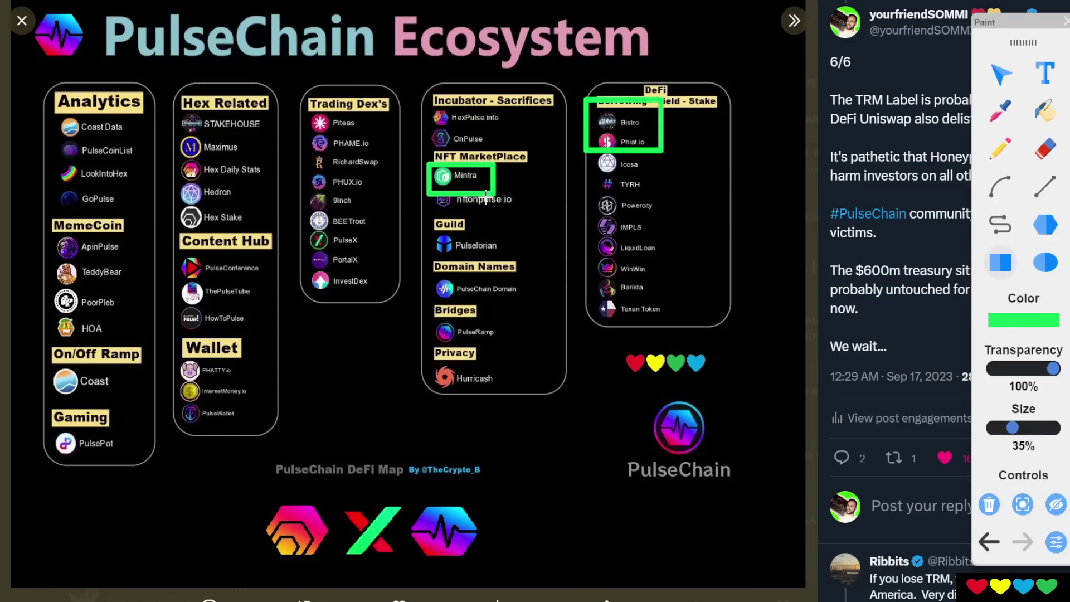
left_click_drag(418, 315, 510, 348)
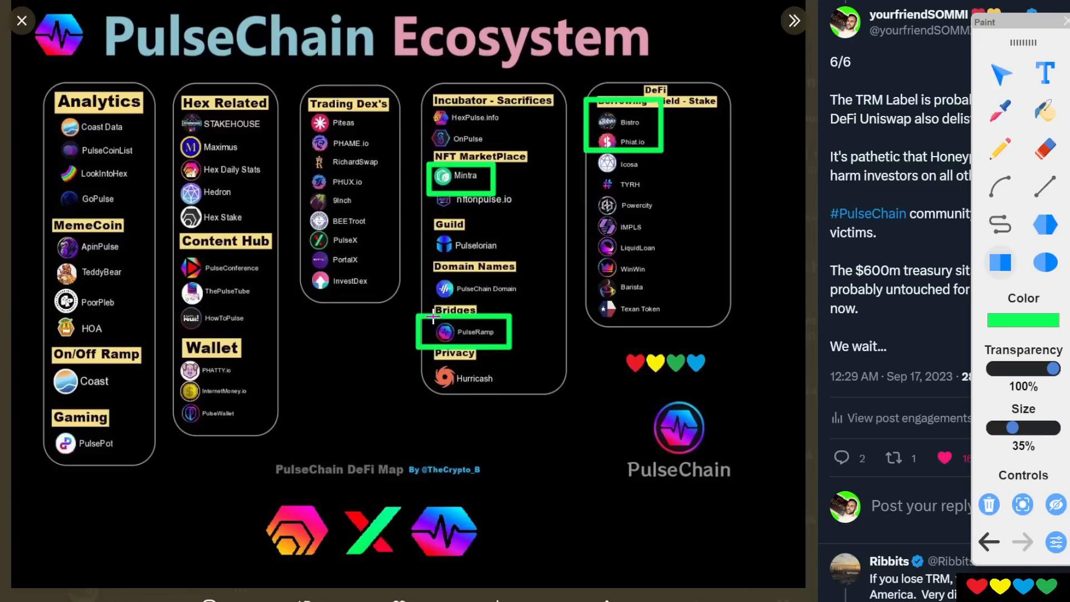
left_click_drag(425, 363, 510, 410)
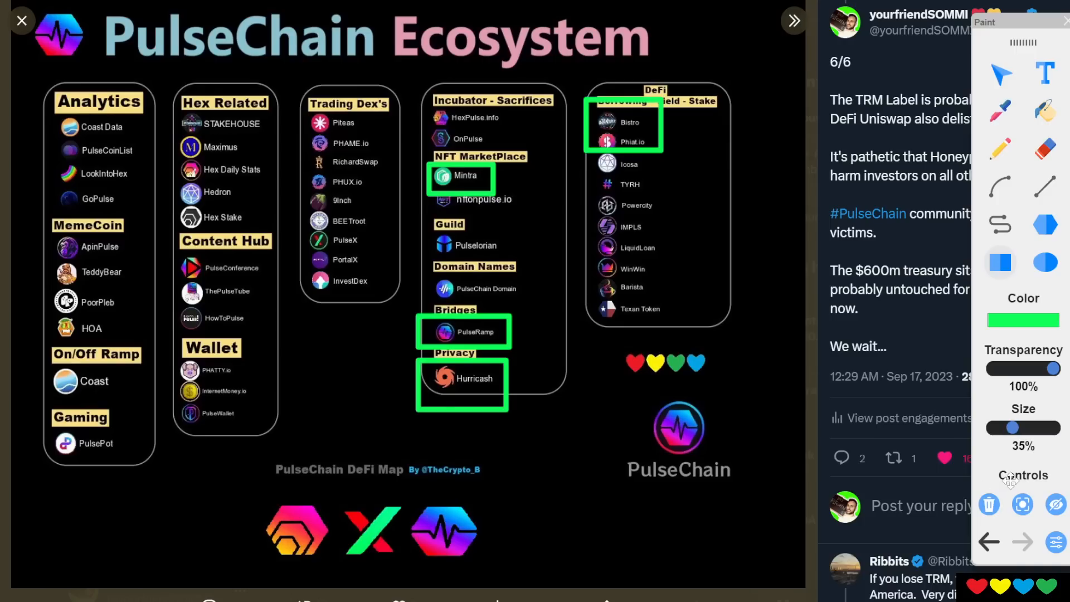
left_click(989, 504)
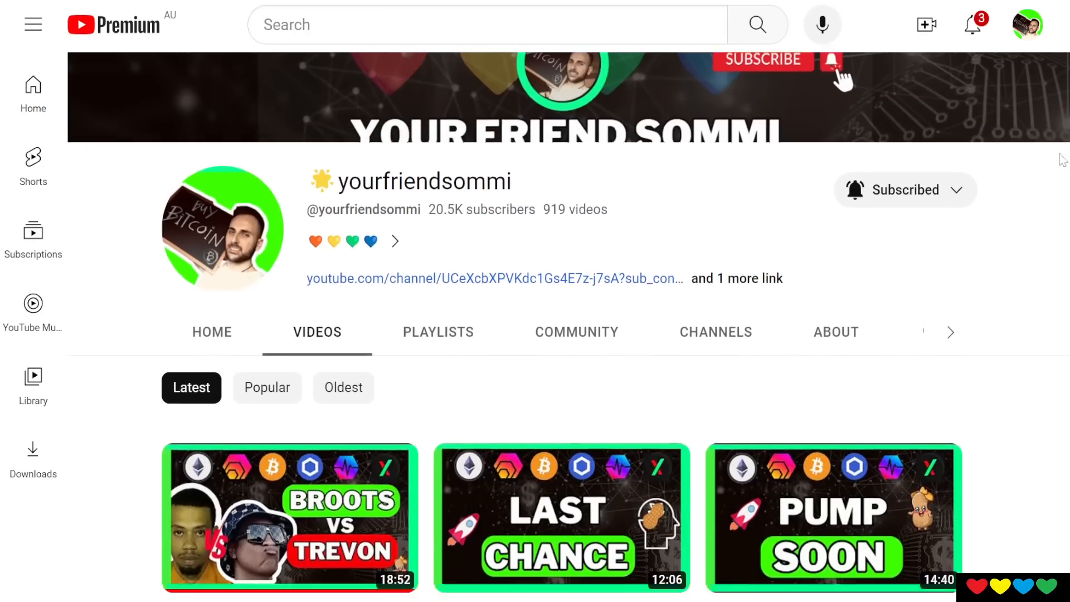
scroll(1051, 246, "down", 5)
scroll(1043, 324, "down", 4)
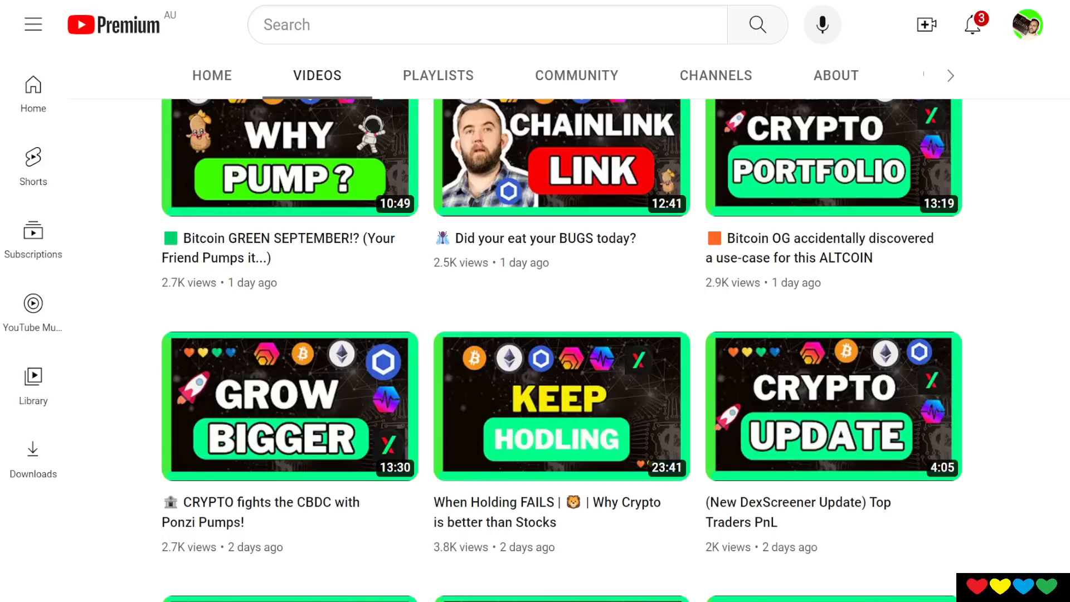
scroll(535, 334, "up", 8)
scroll(535, 334, "down", 2)
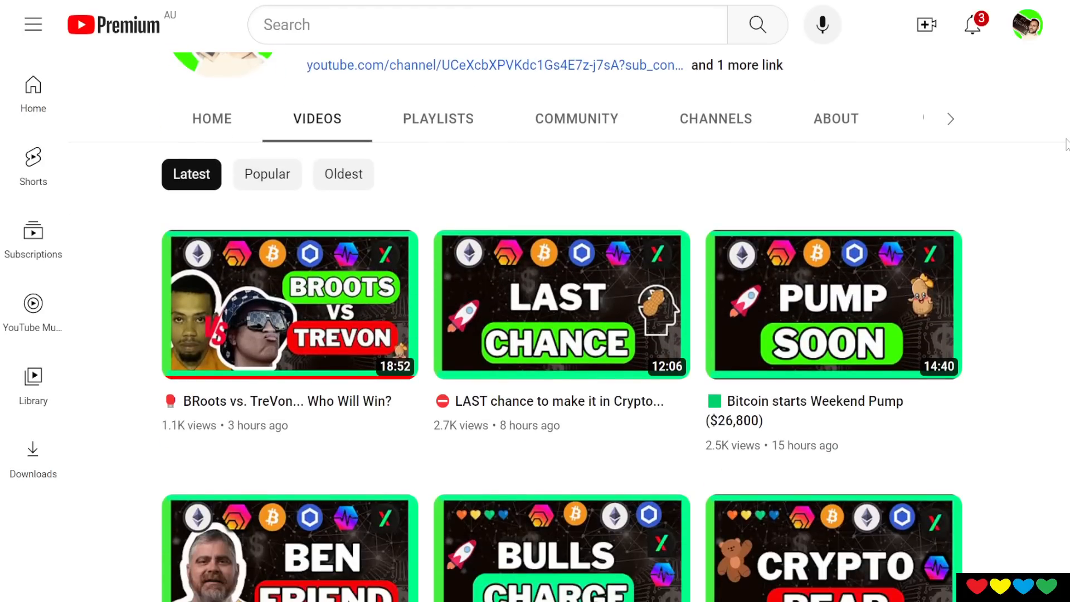
scroll(1065, 145, "down", 3)
scroll(1066, 167, "down", 2)
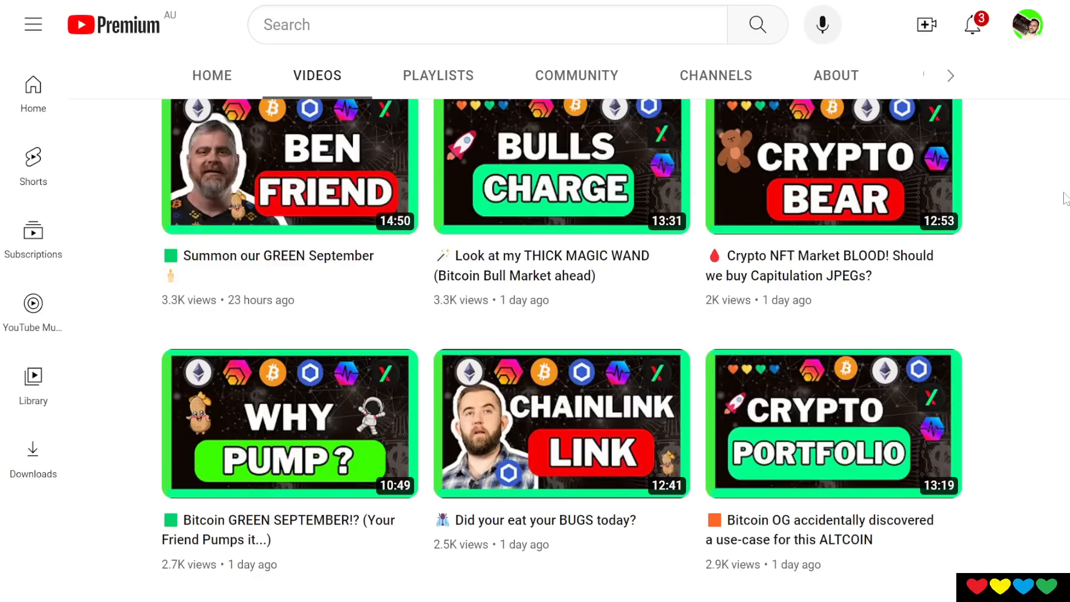
scroll(1065, 198, "down", 2)
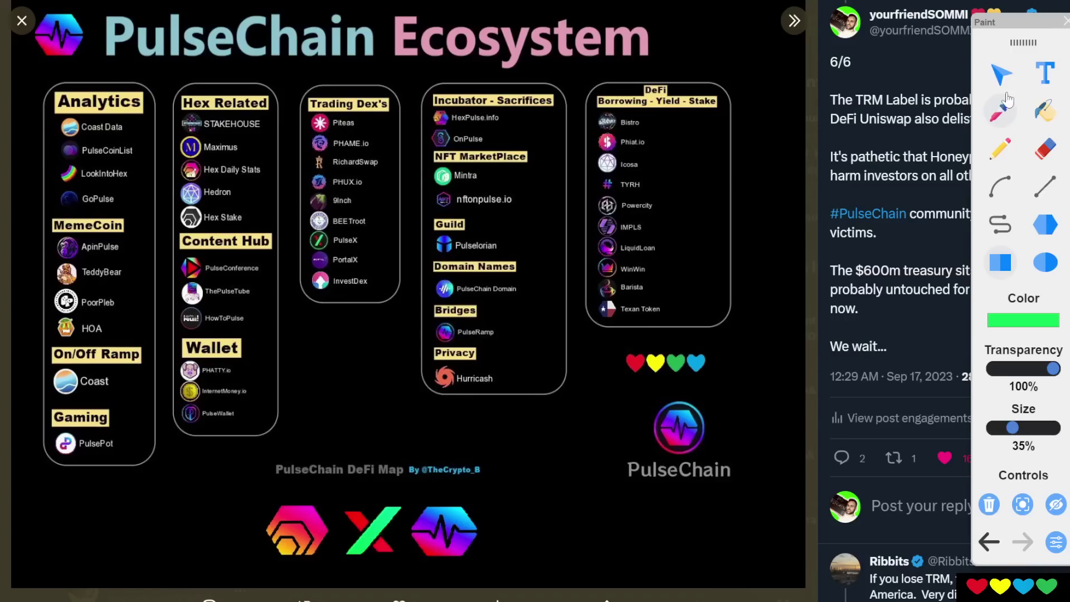
left_click(1003, 76)
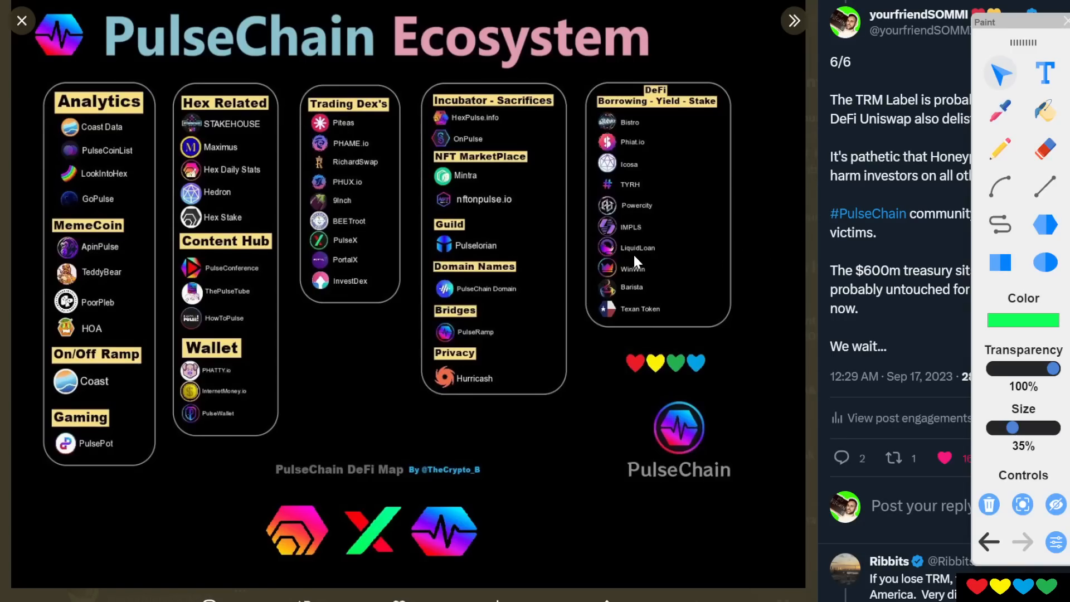